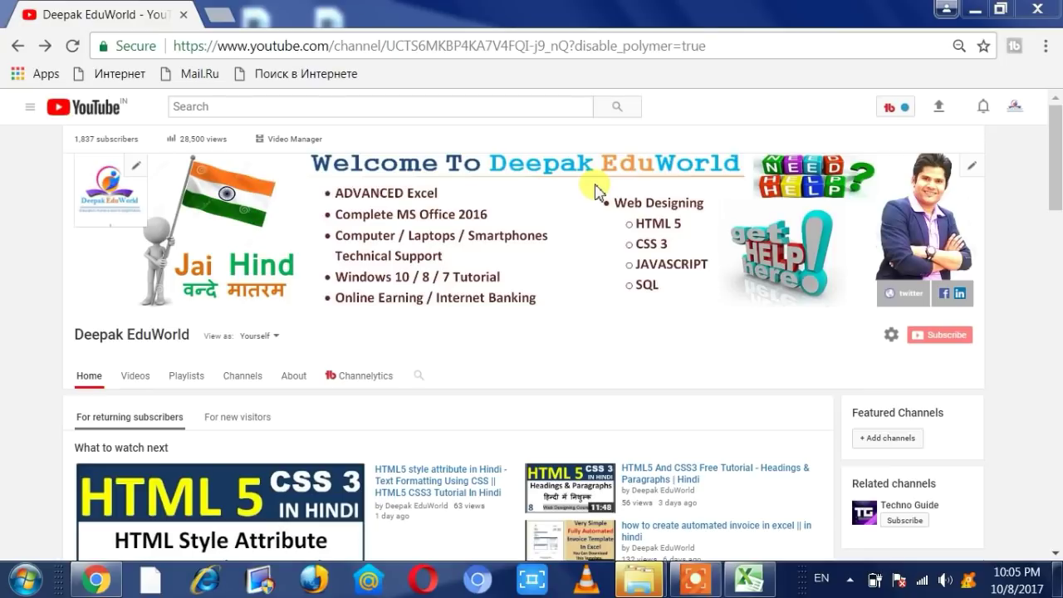
Switch from Chrome to the Excel workbook '11th' showing the student marks table
{"action": "left_click", "coordinate": [749, 579]}
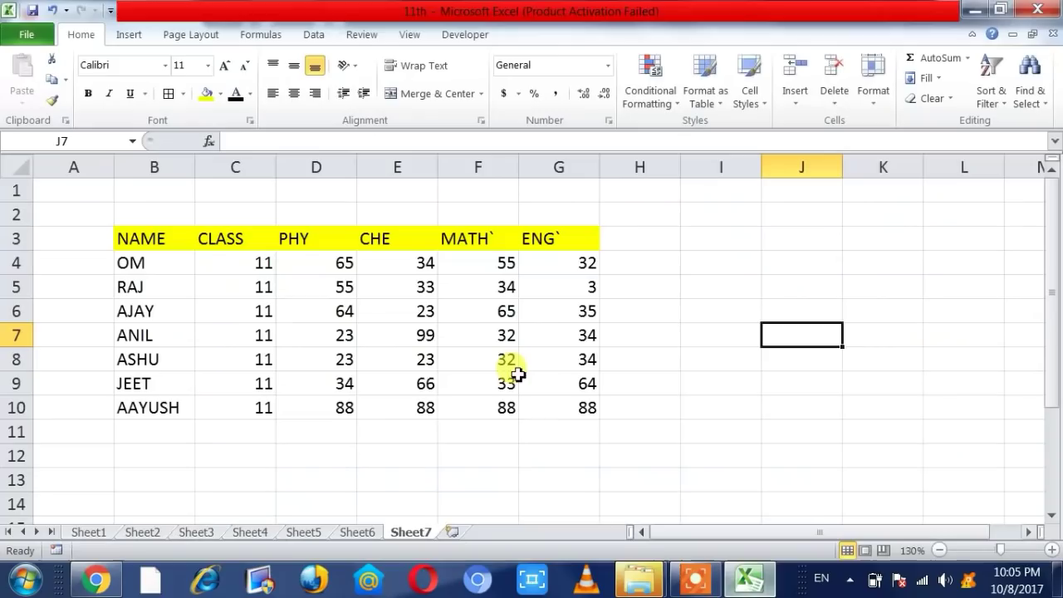
On the Formulas tab, select G3:G10 to confirm it is named ENG, then select G4:G10
{"action": "left_click", "coordinate": [259, 42]}
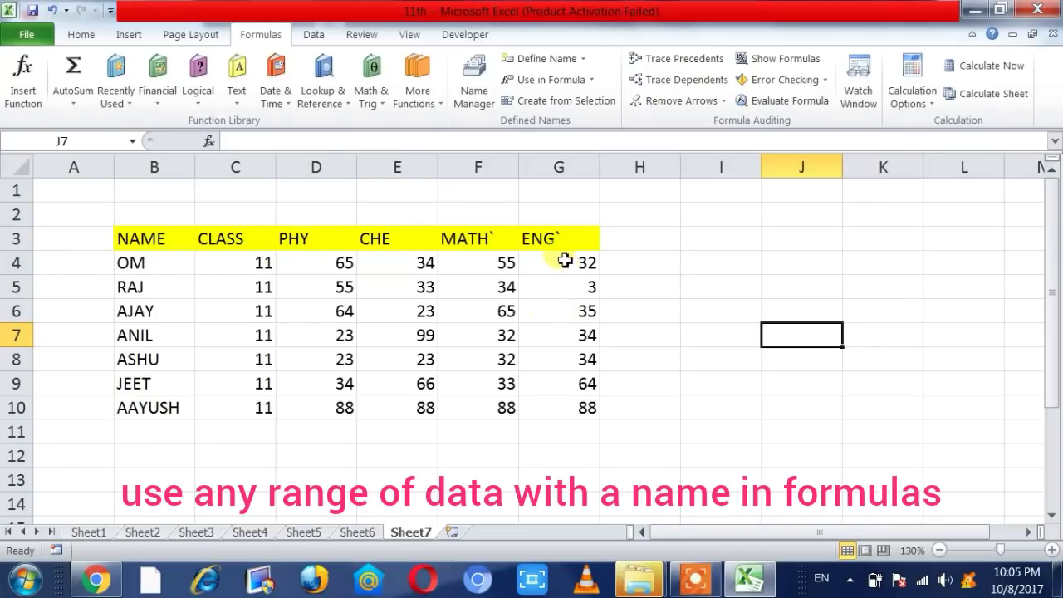
{"action": "left_click_drag", "start_coordinate": [553, 238], "coordinate": [558, 285]}
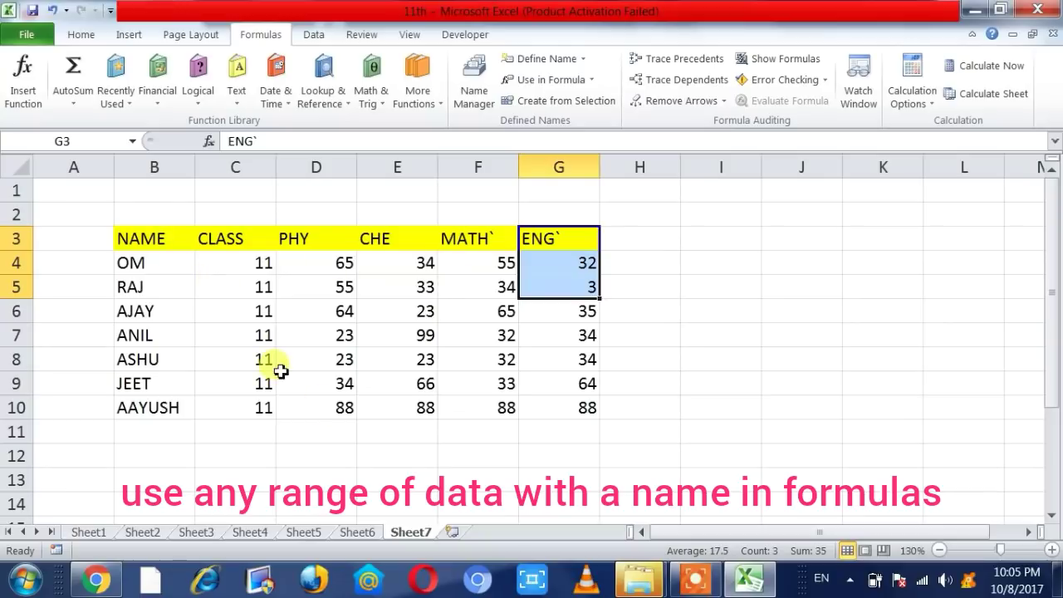
{"action": "left_click", "coordinate": [627, 361]}
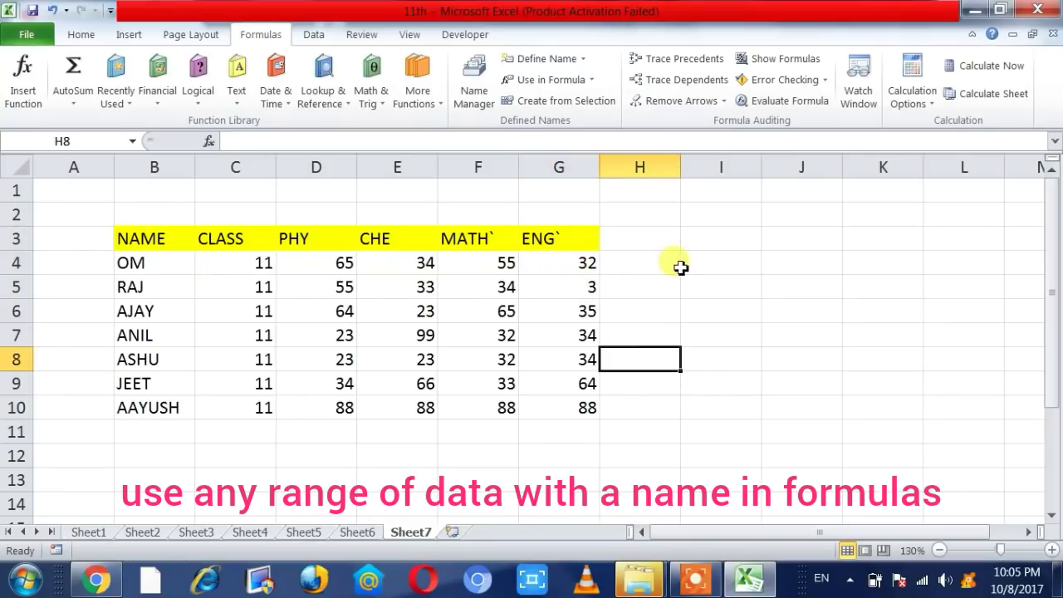
{"action": "left_click_drag", "start_coordinate": [553, 238], "coordinate": [562, 397]}
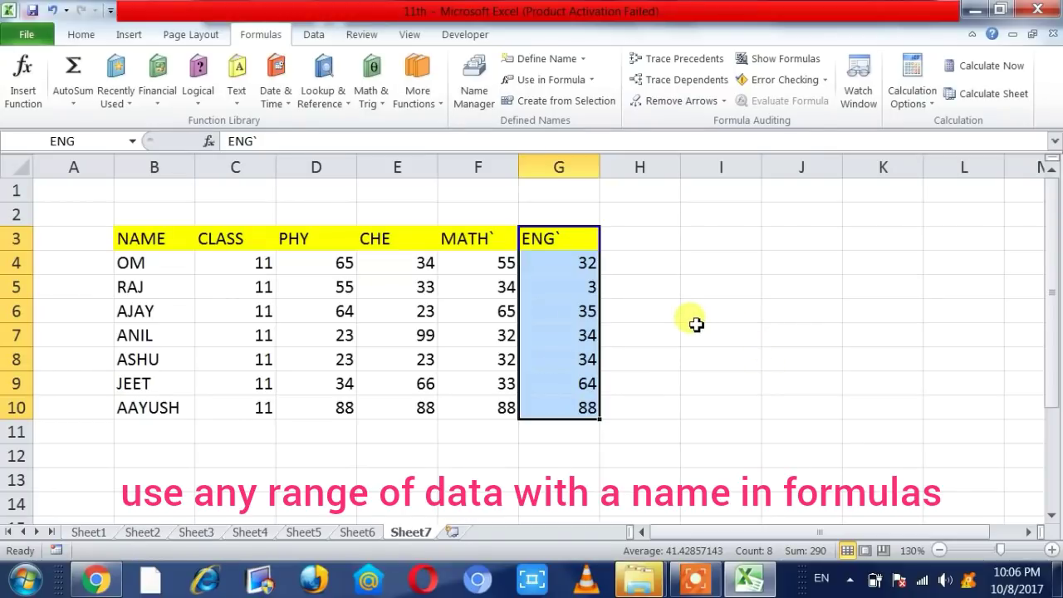
{"action": "left_click_drag", "start_coordinate": [581, 262], "coordinate": [561, 404]}
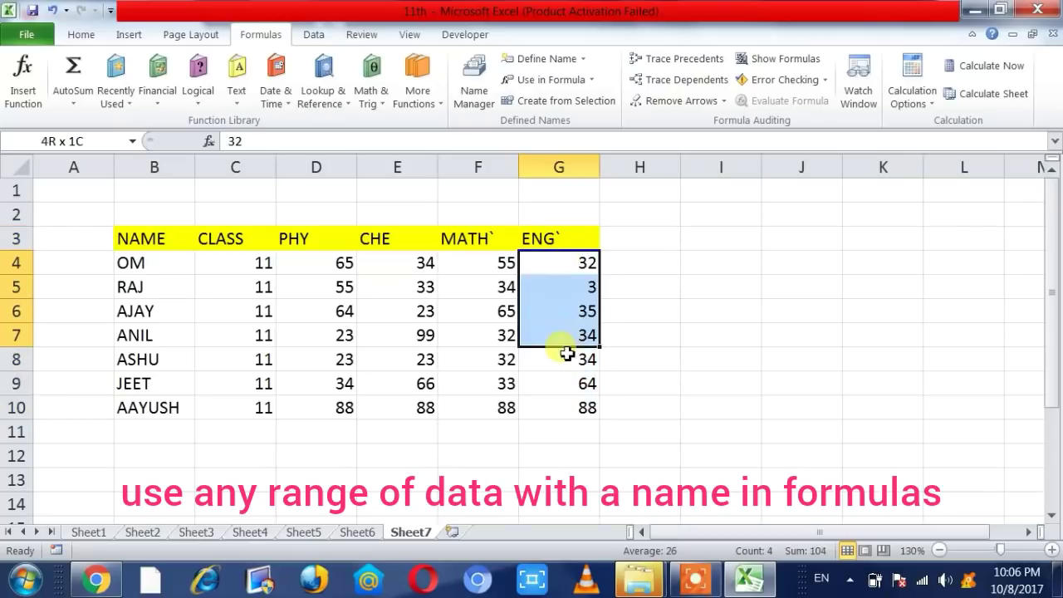
Enter =MAX(G4:G10) in cell I5 to get the highest ENG mark, 88
{"action": "left_click", "coordinate": [688, 286]}
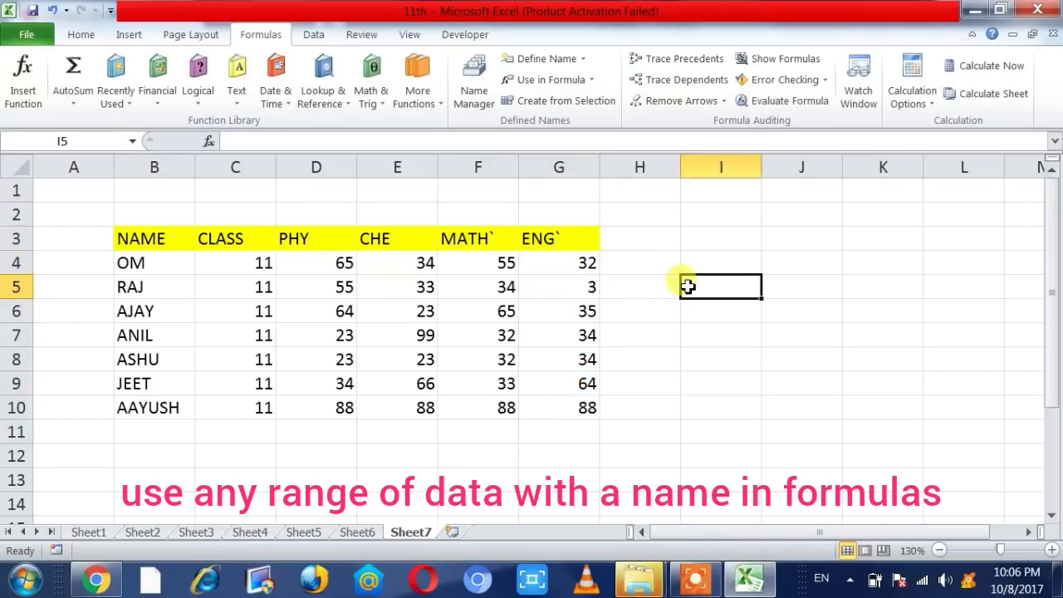
{"action": "type", "text": "="}
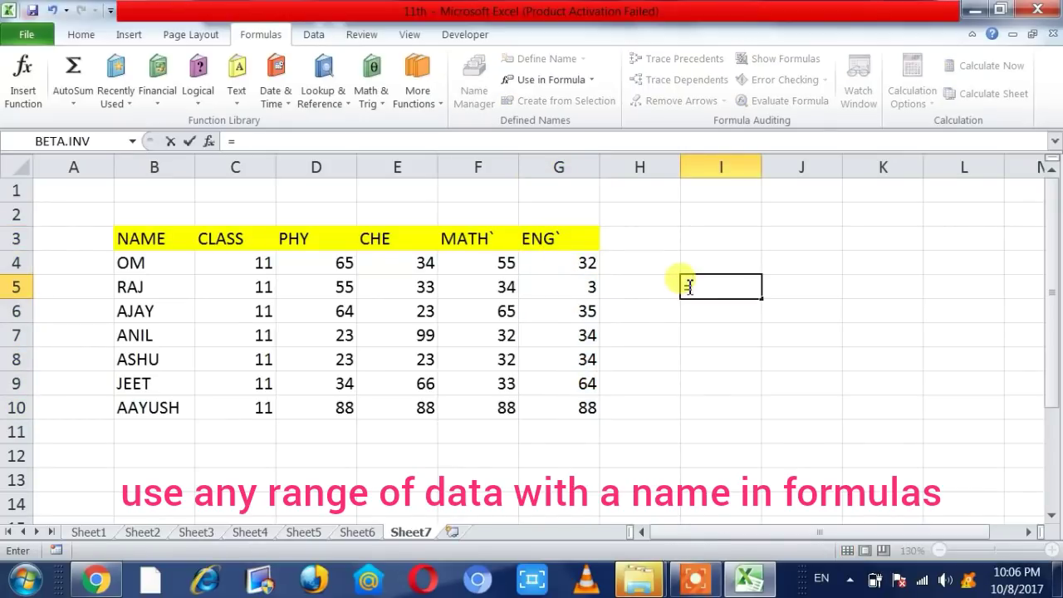
{"action": "type", "text": "max("}
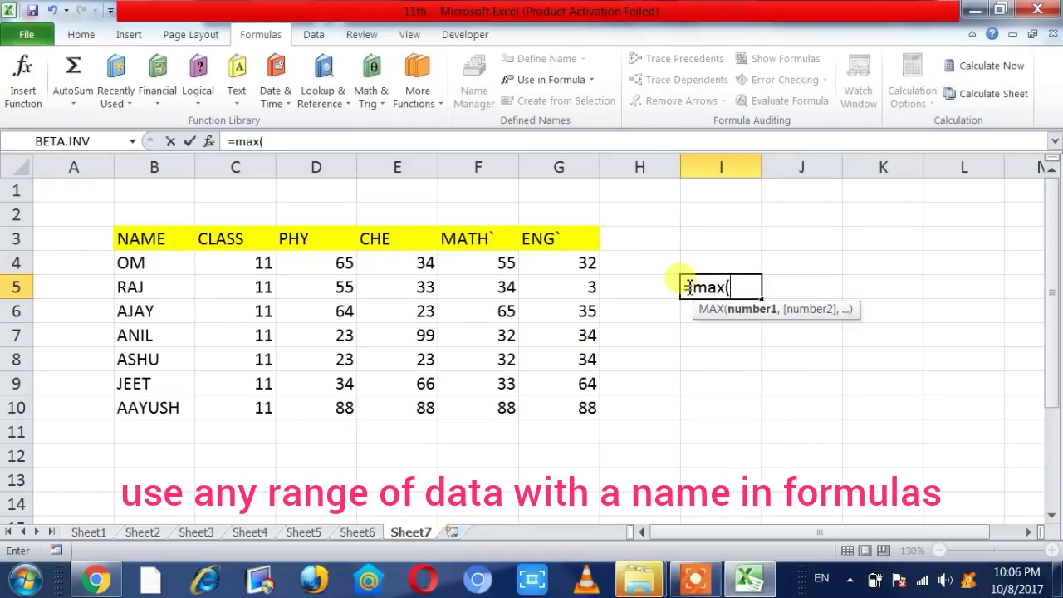
{"action": "left_click_drag", "start_coordinate": [581, 262], "coordinate": [567, 416]}
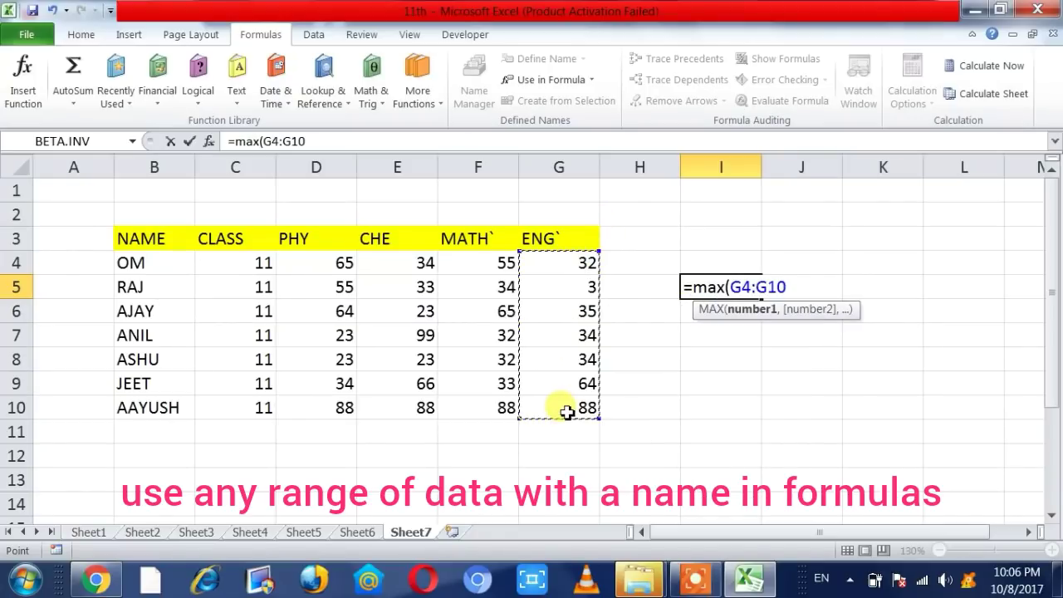
{"action": "type", "text": ")"}
{"action": "key", "text": "Return"}
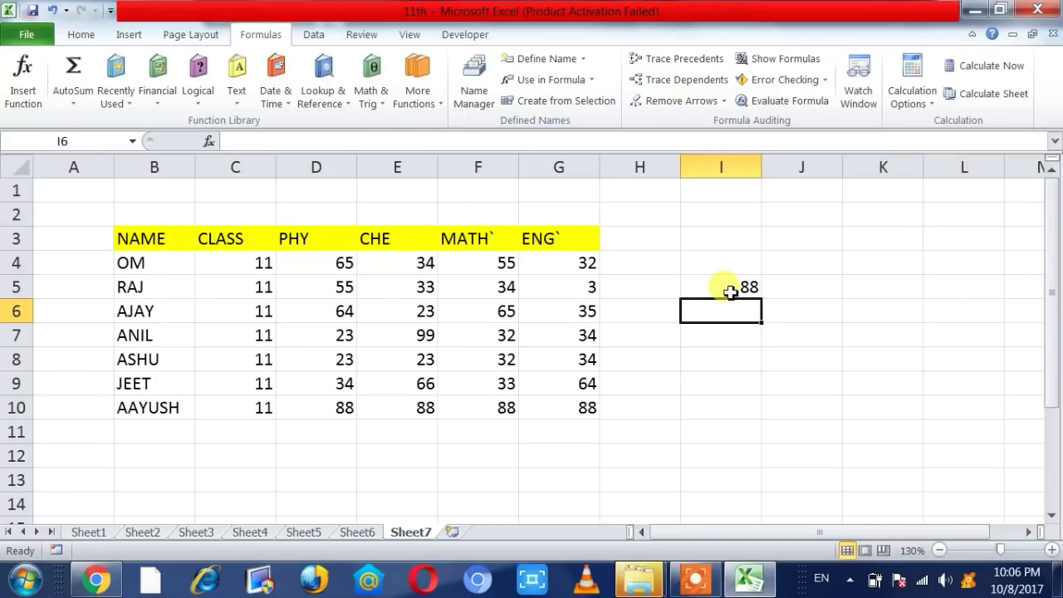
Reselect the ENG marks G4:G10 and check the MAX formula in I5
{"action": "left_click_drag", "start_coordinate": [569, 261], "coordinate": [563, 425]}
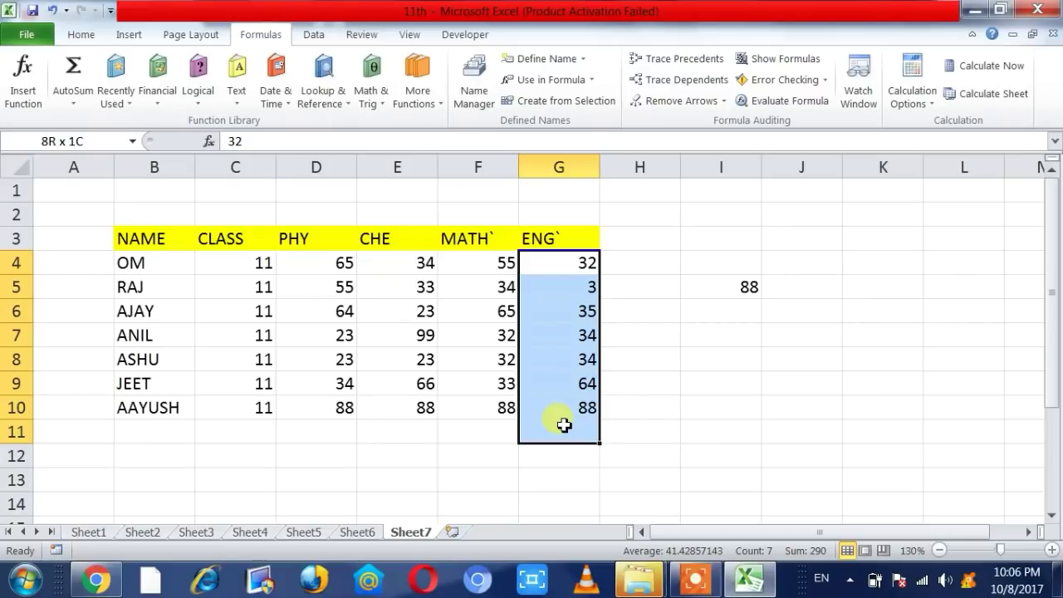
{"action": "left_click", "coordinate": [731, 285]}
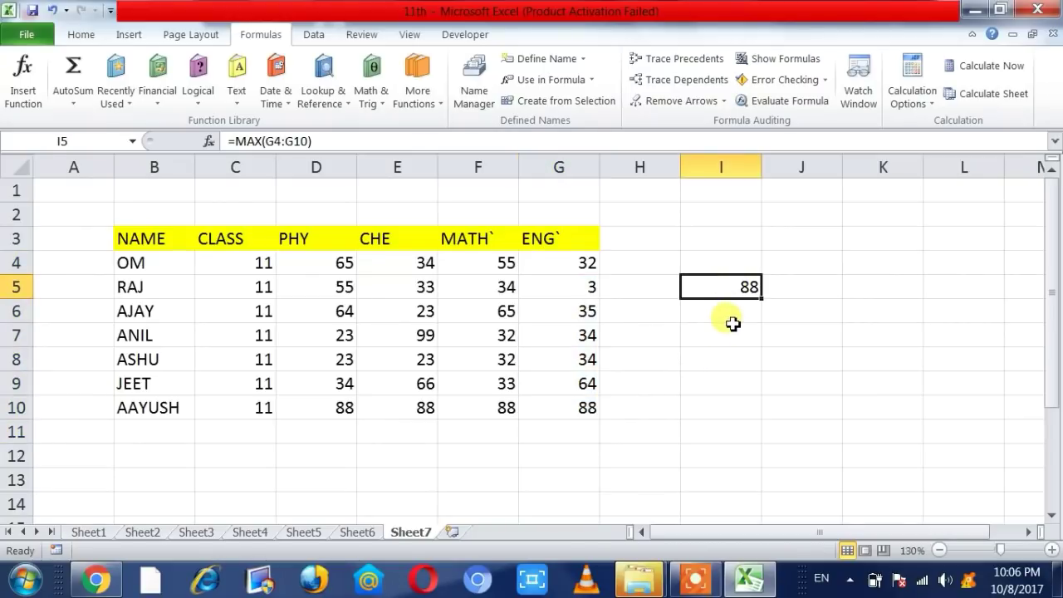
{"action": "left_click", "coordinate": [732, 320]}
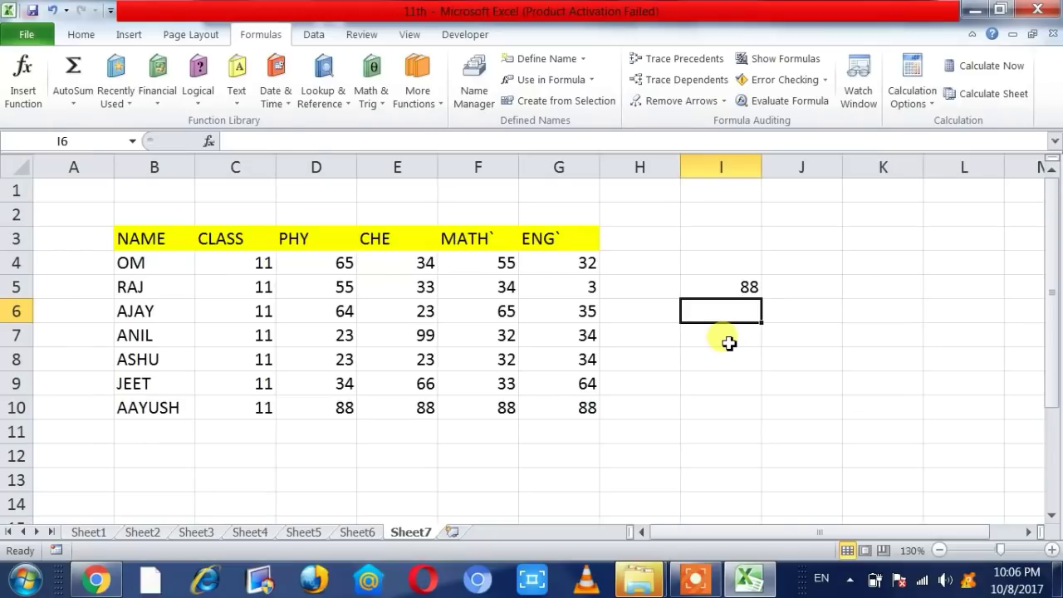
{"action": "left_click_drag", "start_coordinate": [584, 264], "coordinate": [565, 401]}
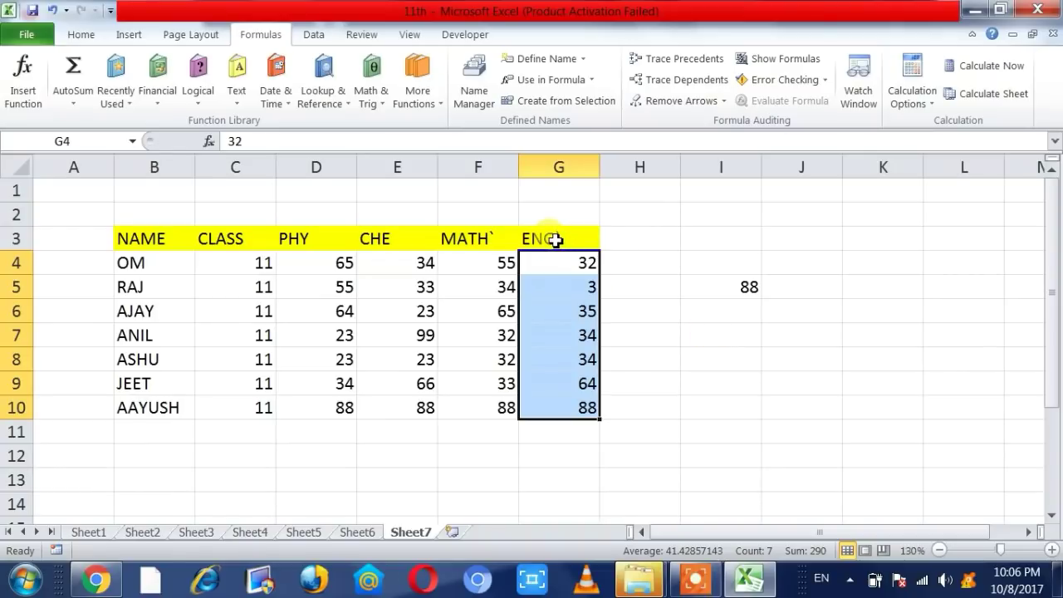
Enter =MIN(ENG) in cell I7 to show the lowest ENG mark, 3
{"action": "left_click", "coordinate": [738, 342]}
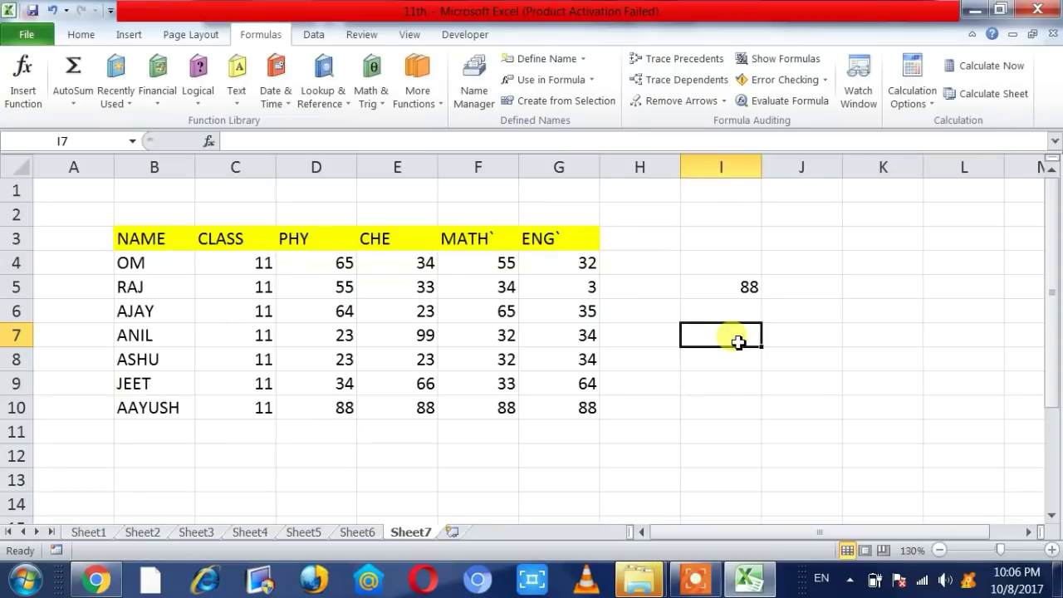
{"action": "type", "text": "=m"}
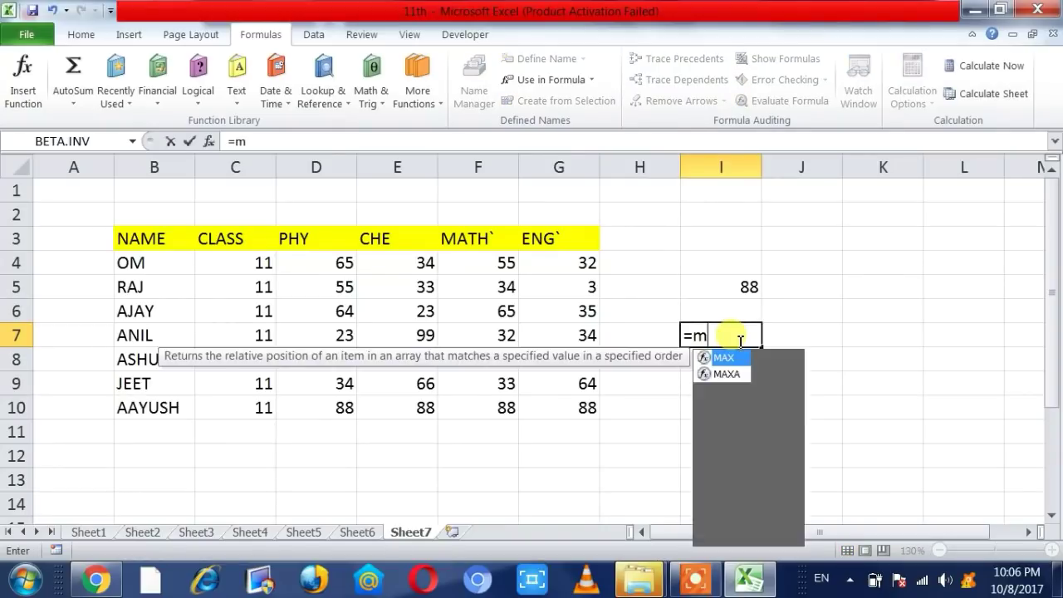
{"action": "type", "text": "in"}
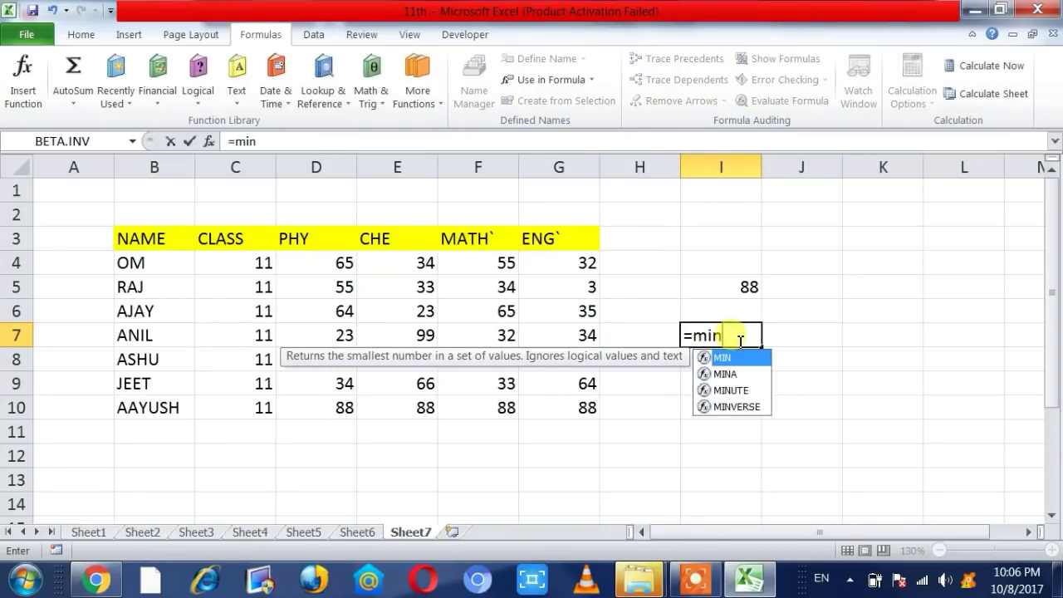
{"action": "type", "text": "("}
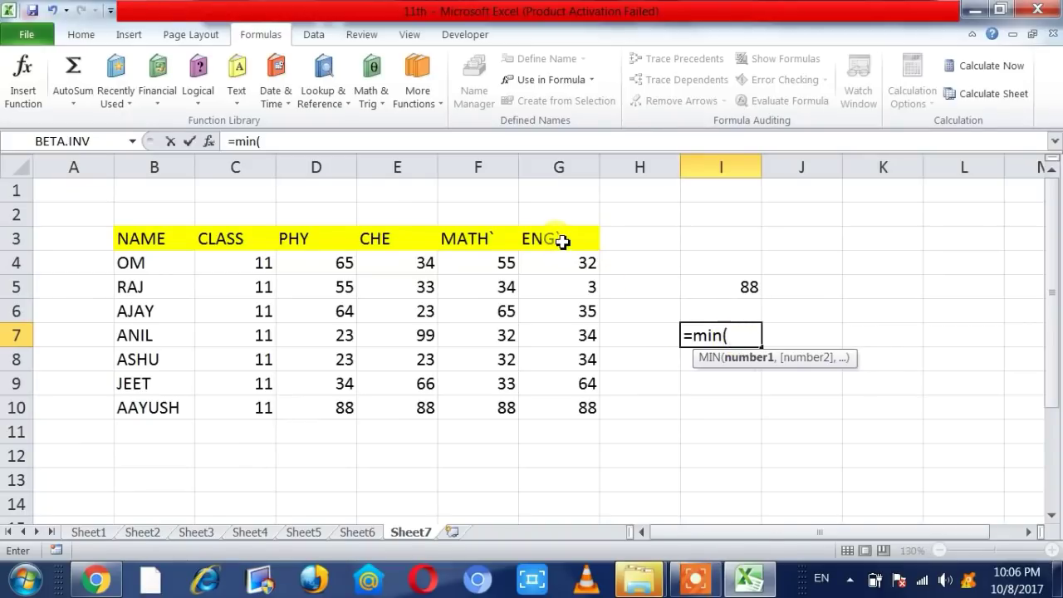
{"action": "type", "text": "eng"}
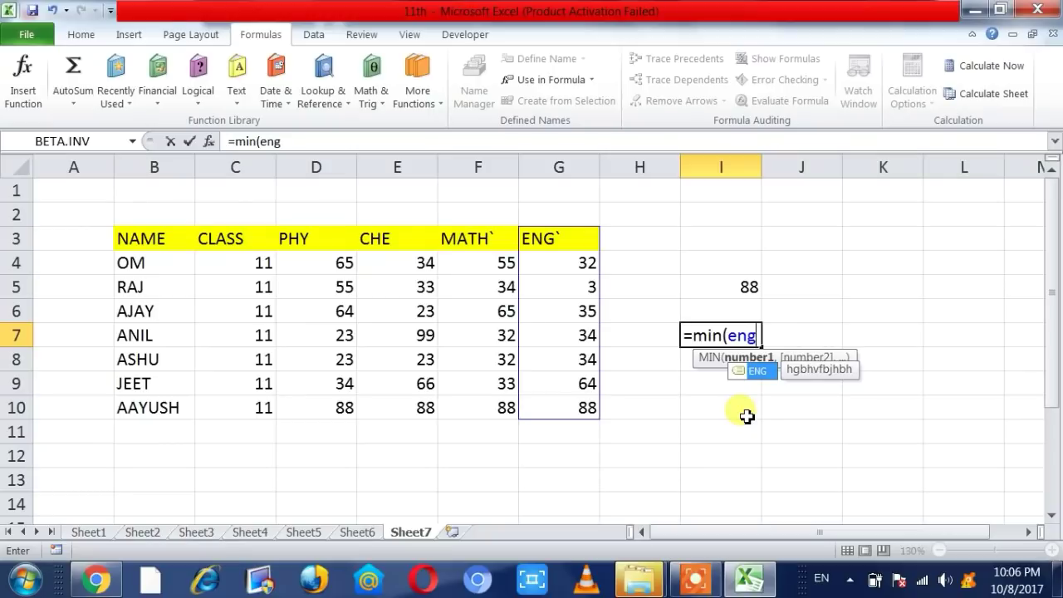
{"action": "type", "text": ")"}
{"action": "key", "text": "Return"}
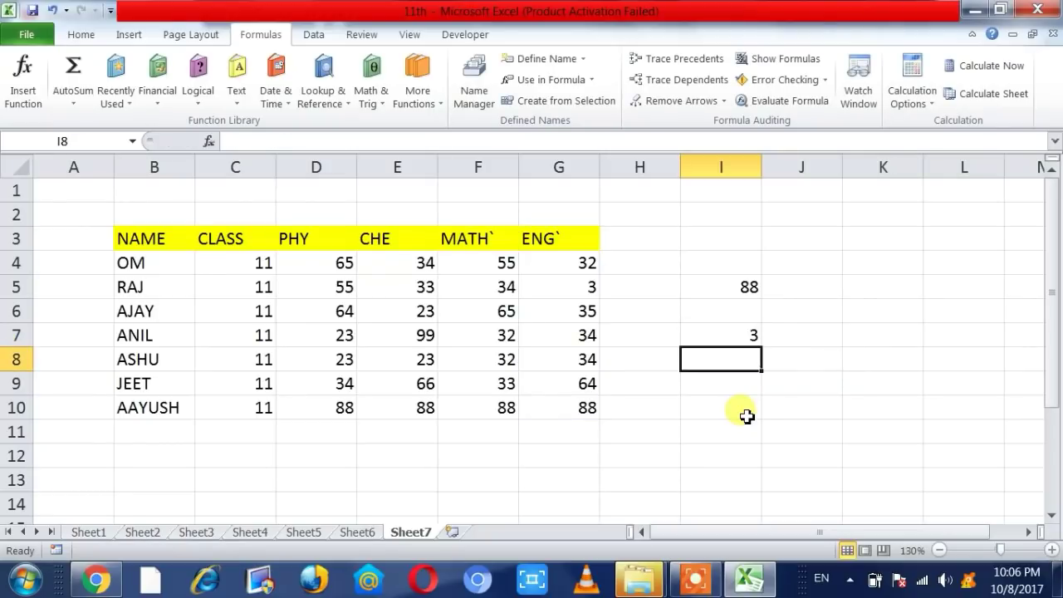
{"action": "left_click", "coordinate": [743, 337]}
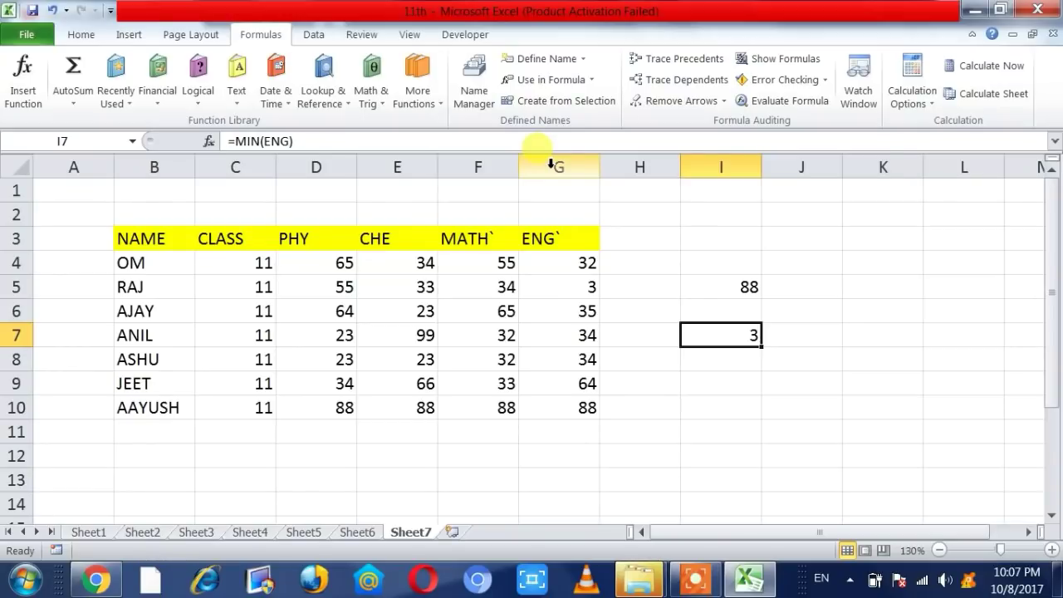
Browse the Page Layout, Insert and Home ribbon tabs, returning to Formulas
{"action": "left_click", "coordinate": [187, 35]}
{"action": "left_click", "coordinate": [139, 37]}
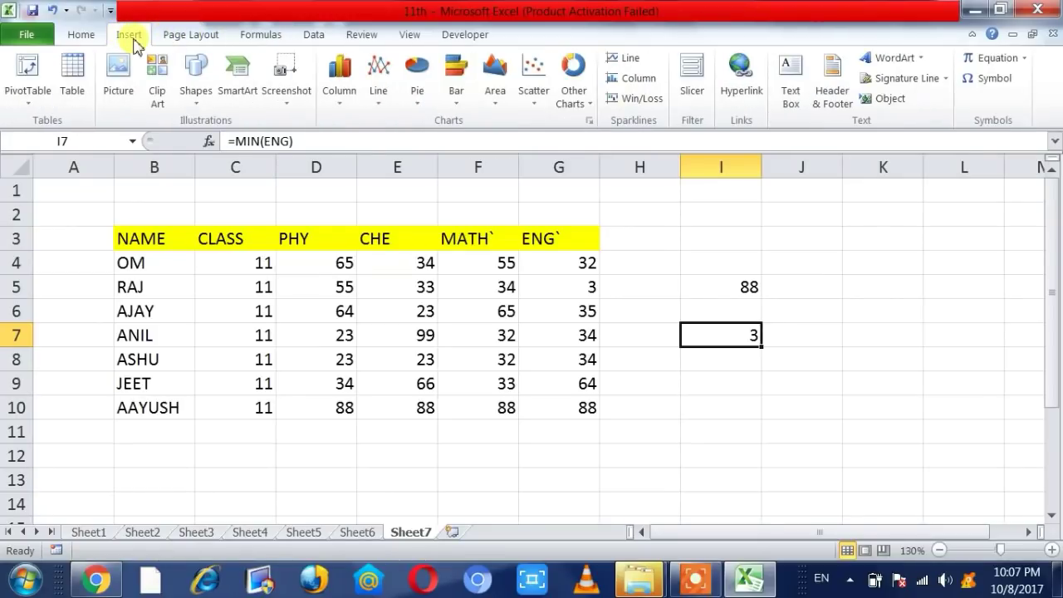
{"action": "left_click", "coordinate": [80, 38]}
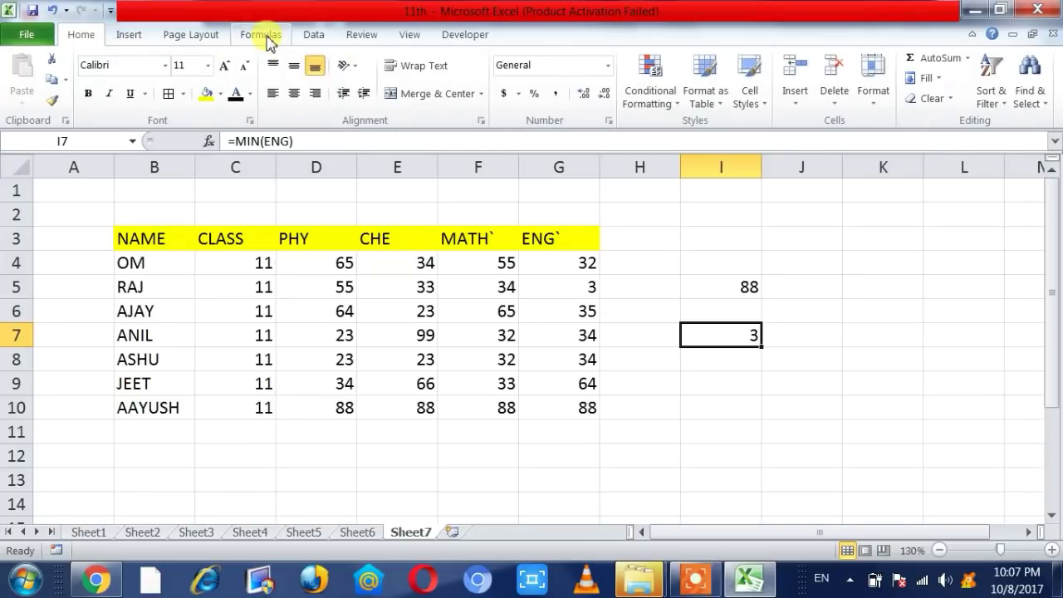
{"action": "left_click", "coordinate": [267, 38]}
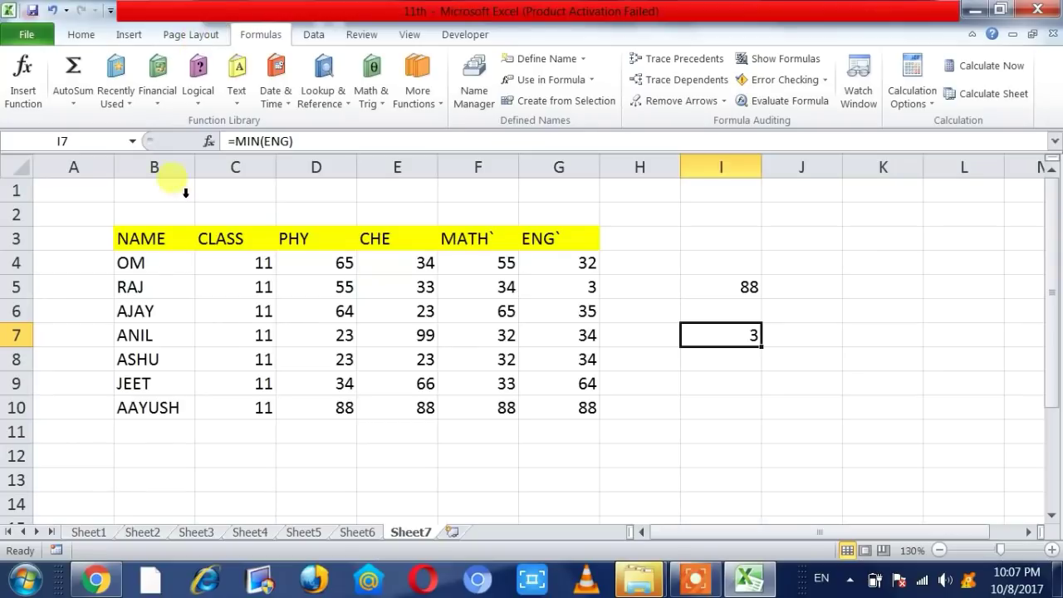
{"action": "left_click", "coordinate": [96, 581]}
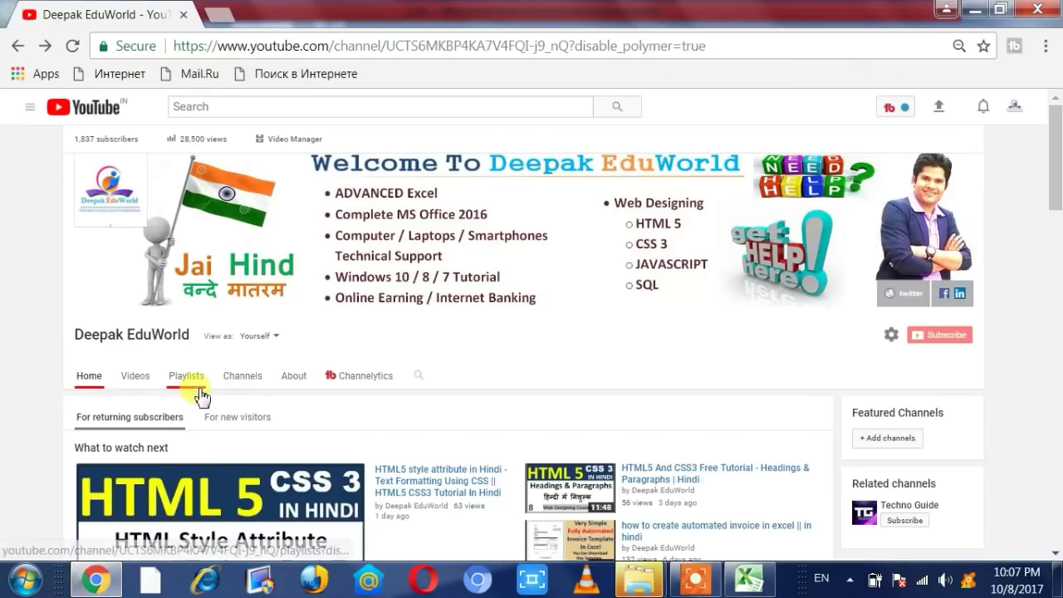
{"action": "scroll", "coordinate": [200, 384], "scroll_direction": "down", "scroll_amount": 1}
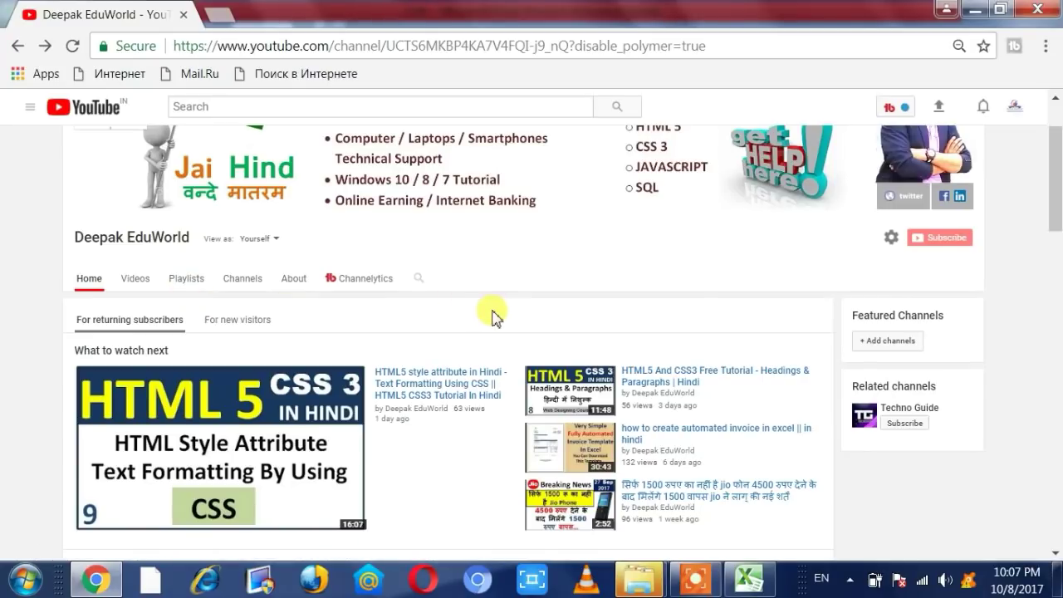
{"action": "scroll", "coordinate": [495, 320], "scroll_direction": "down", "scroll_amount": 1}
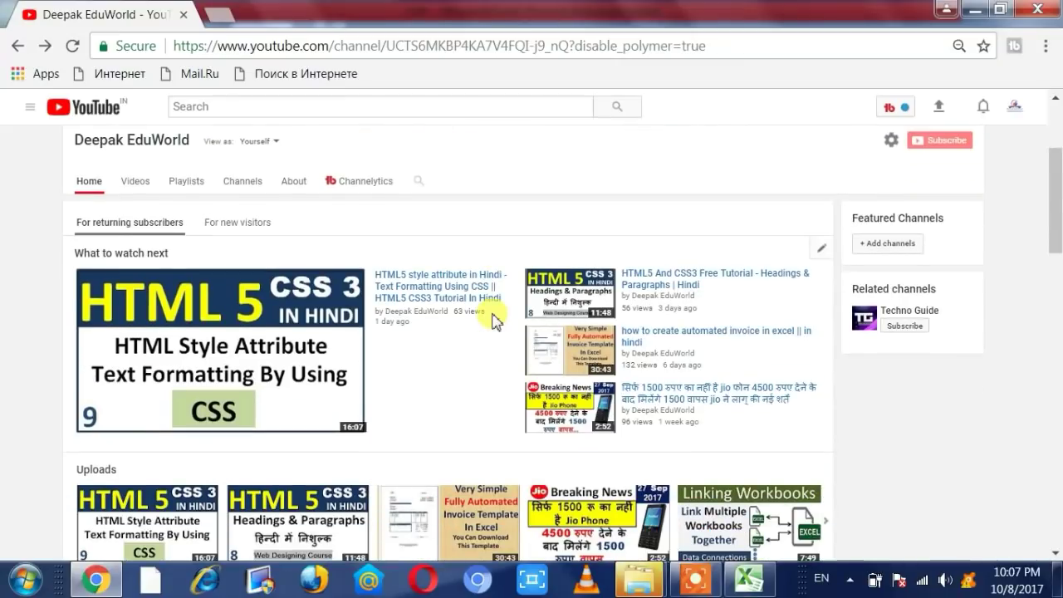
{"action": "scroll", "coordinate": [495, 319], "scroll_direction": "down", "scroll_amount": 1}
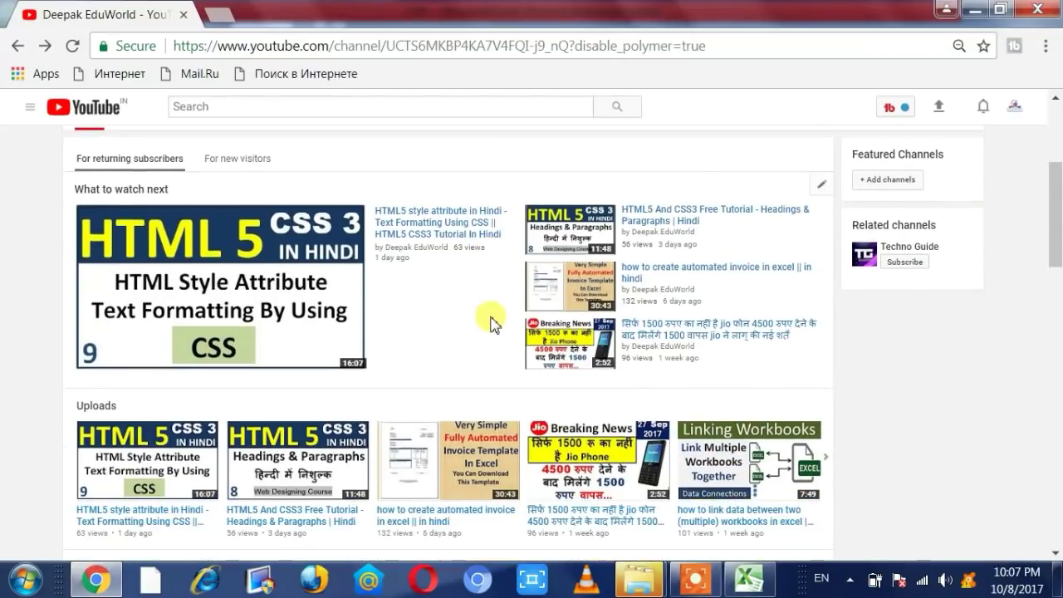
{"action": "scroll", "coordinate": [495, 319], "scroll_direction": "down", "scroll_amount": 1}
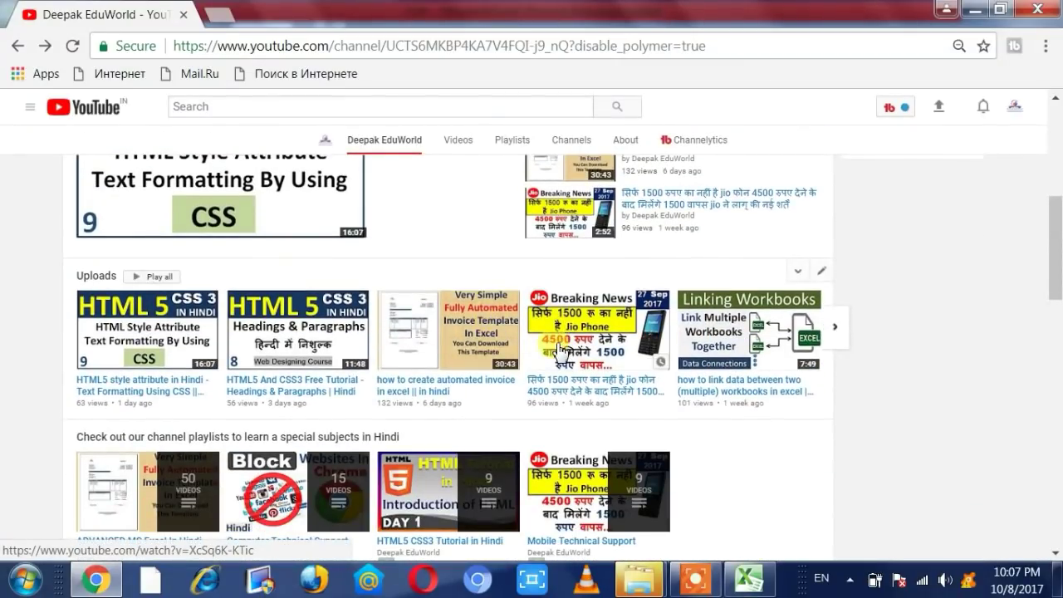
{"action": "scroll", "coordinate": [543, 352], "scroll_direction": "up", "scroll_amount": 4}
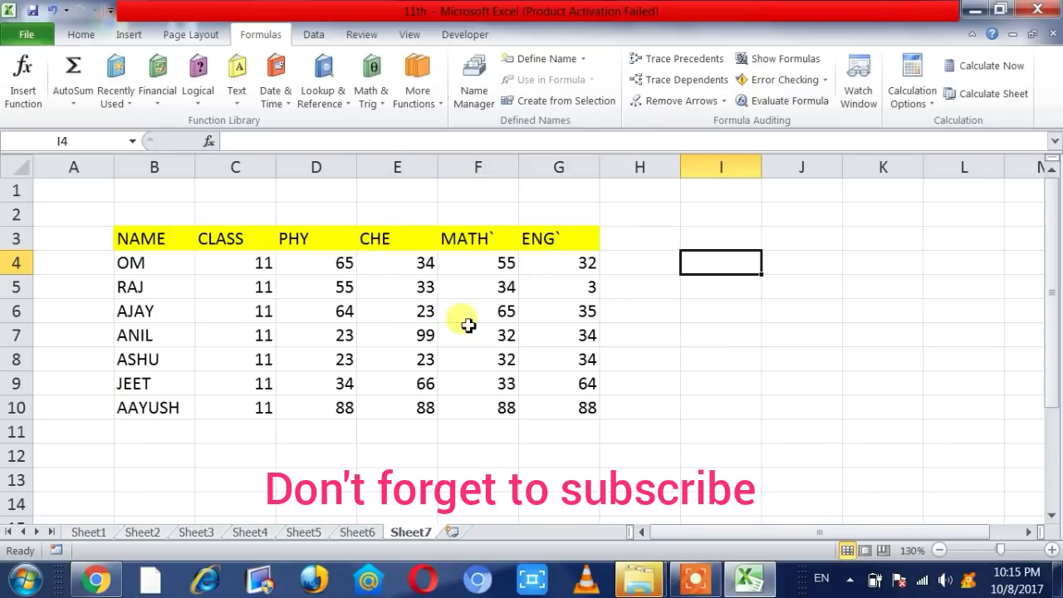
Select the PHY column range D3:D10
{"action": "left_click", "coordinate": [312, 243]}
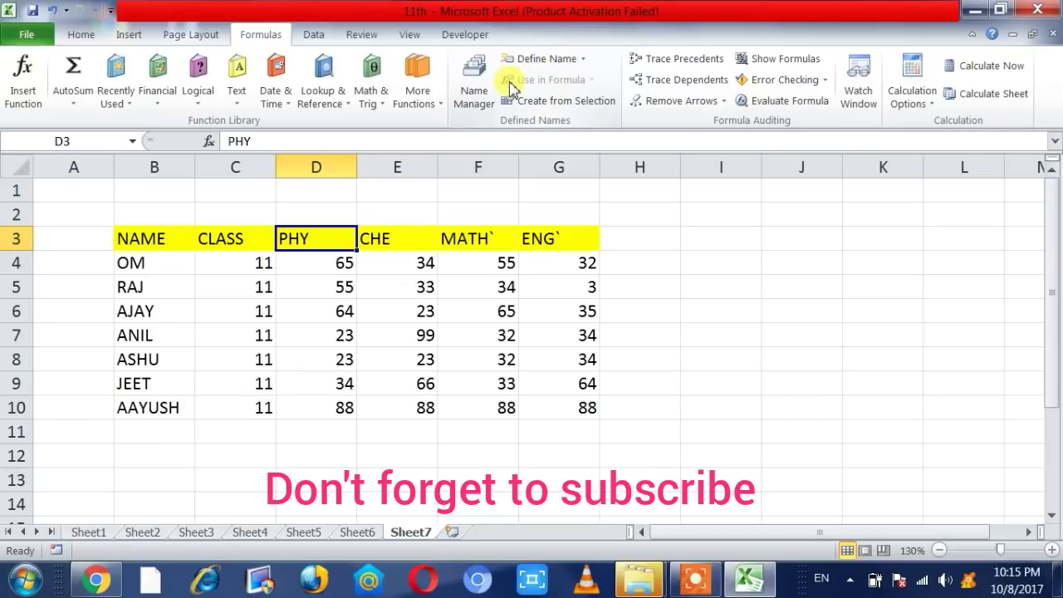
{"action": "left_click", "coordinate": [652, 285]}
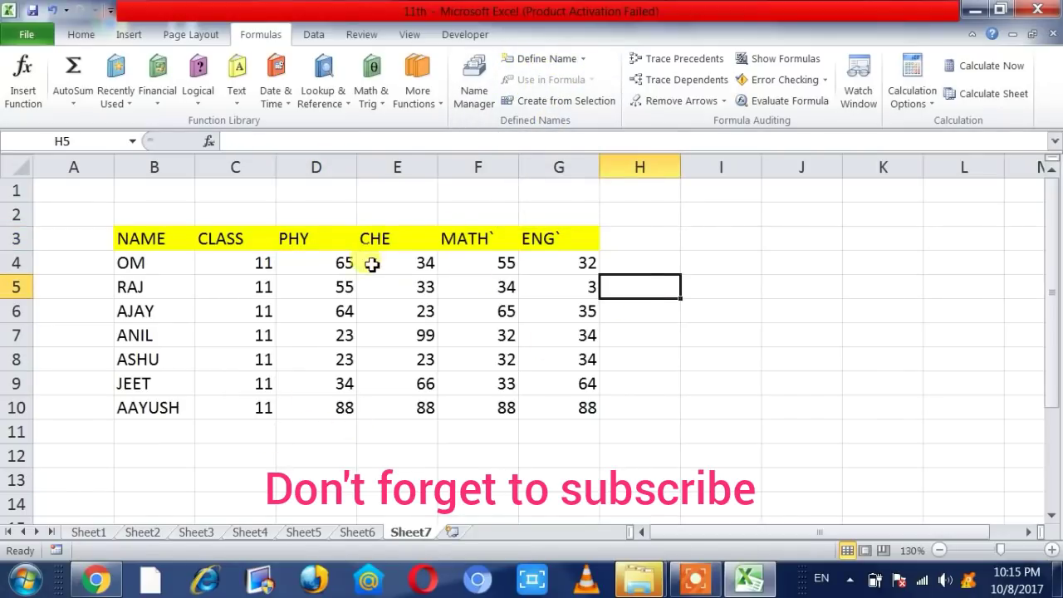
{"action": "left_click_drag", "start_coordinate": [322, 243], "coordinate": [325, 401]}
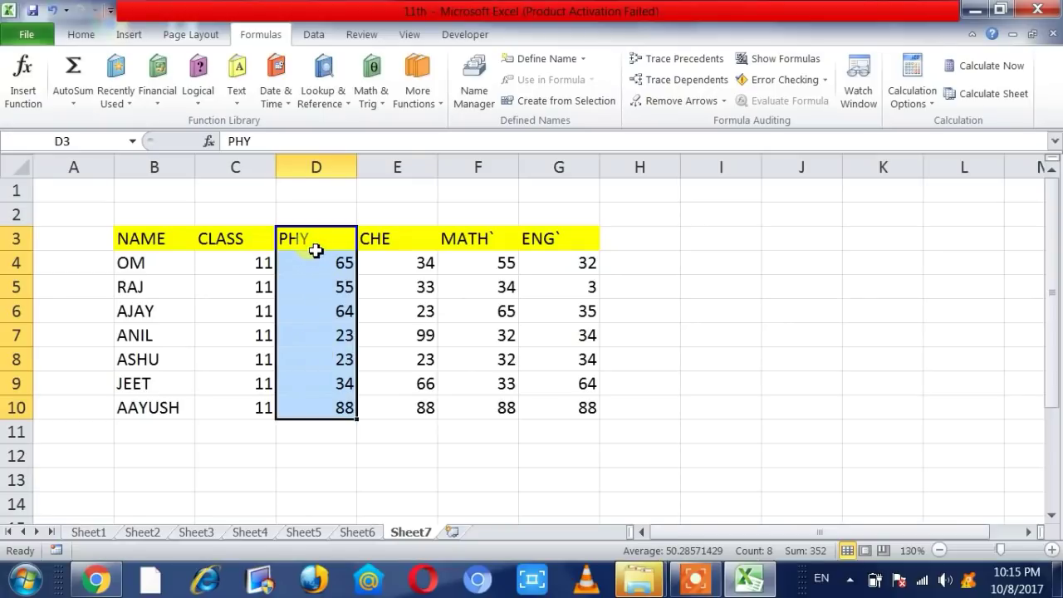
{"action": "left_click", "coordinate": [704, 282]}
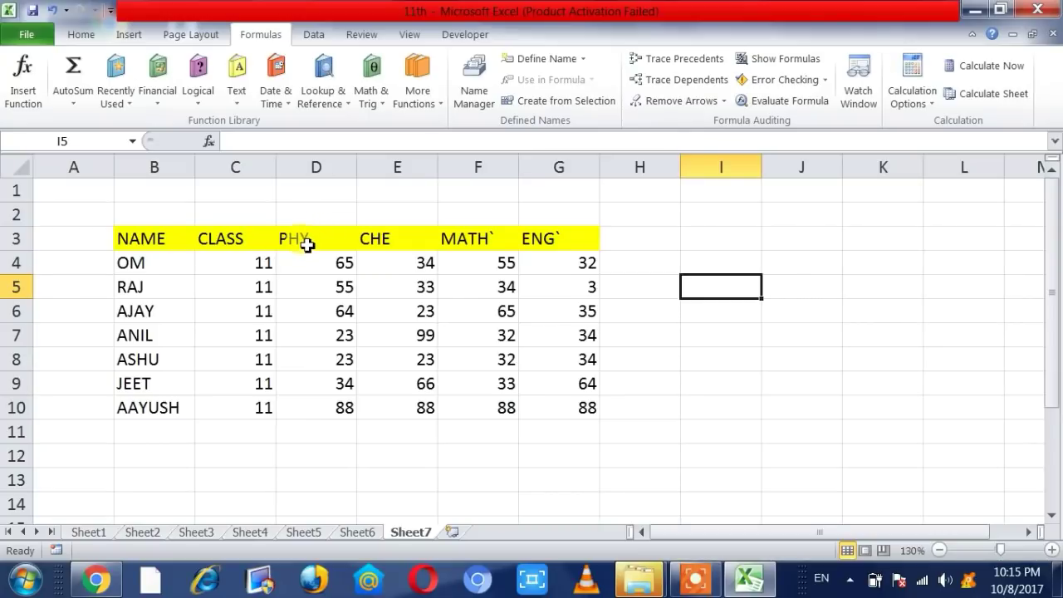
{"action": "left_click_drag", "start_coordinate": [307, 245], "coordinate": [308, 397]}
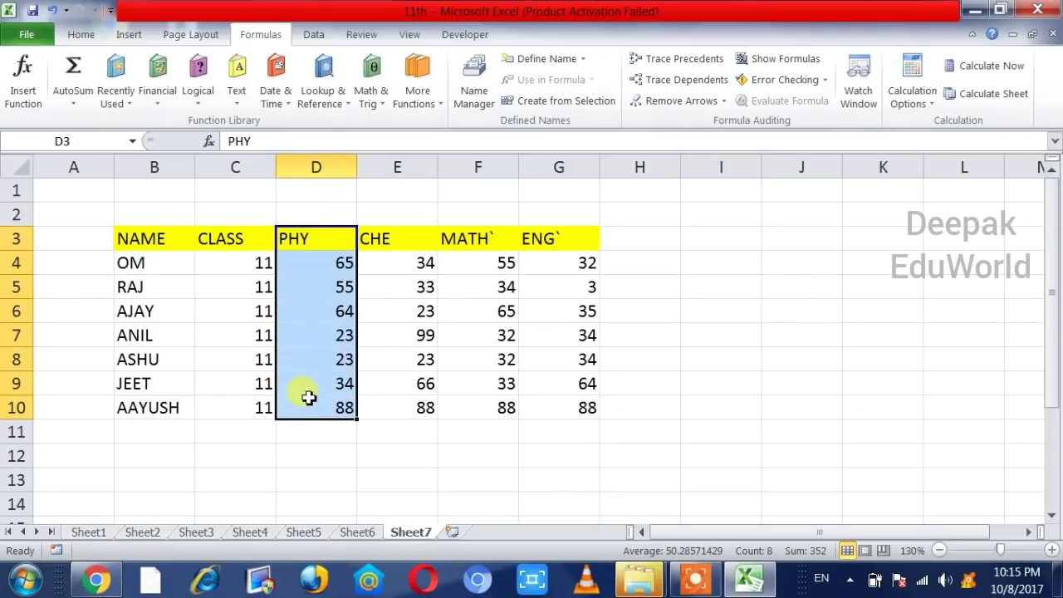
Use Define Name to bring up the New Name dialog proposing PHY for $D$3:$D$10
{"action": "left_click", "coordinate": [547, 65]}
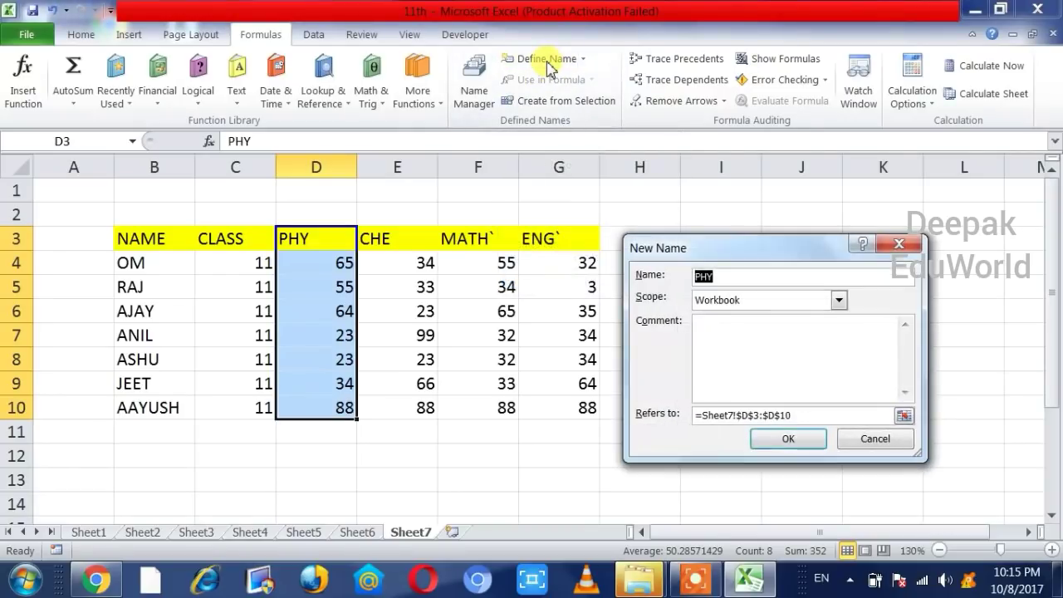
{"action": "left_click_drag", "start_coordinate": [748, 253], "coordinate": [579, 267]}
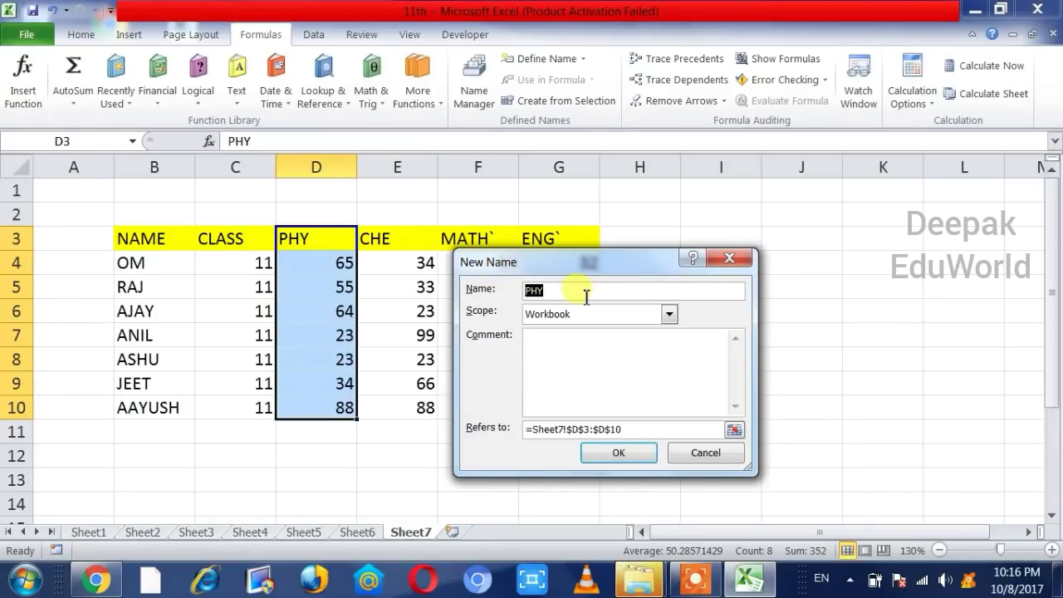
{"action": "left_click", "coordinate": [536, 290]}
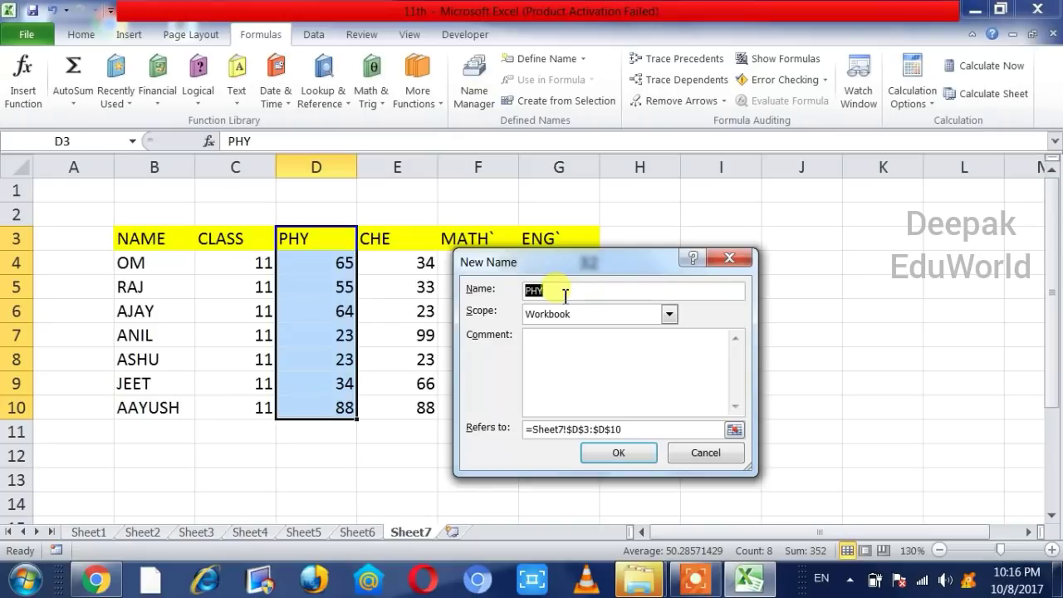
{"action": "left_click", "coordinate": [539, 295]}
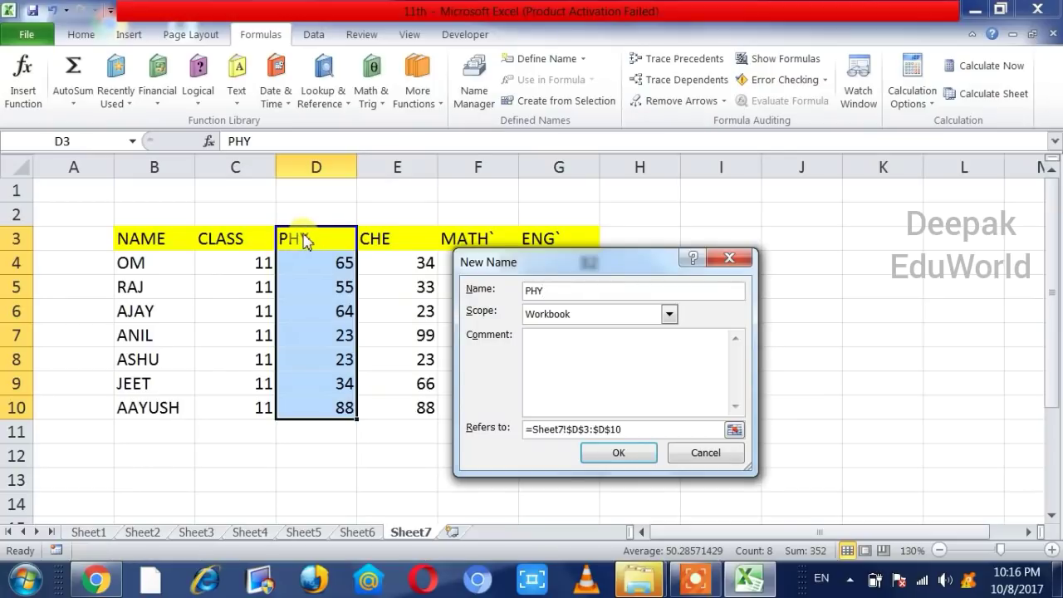
{"action": "left_click", "coordinate": [314, 381]}
{"action": "left_click", "coordinate": [550, 292]}
{"action": "double_click", "coordinate": [549, 292]}
{"action": "double_click", "coordinate": [547, 292]}
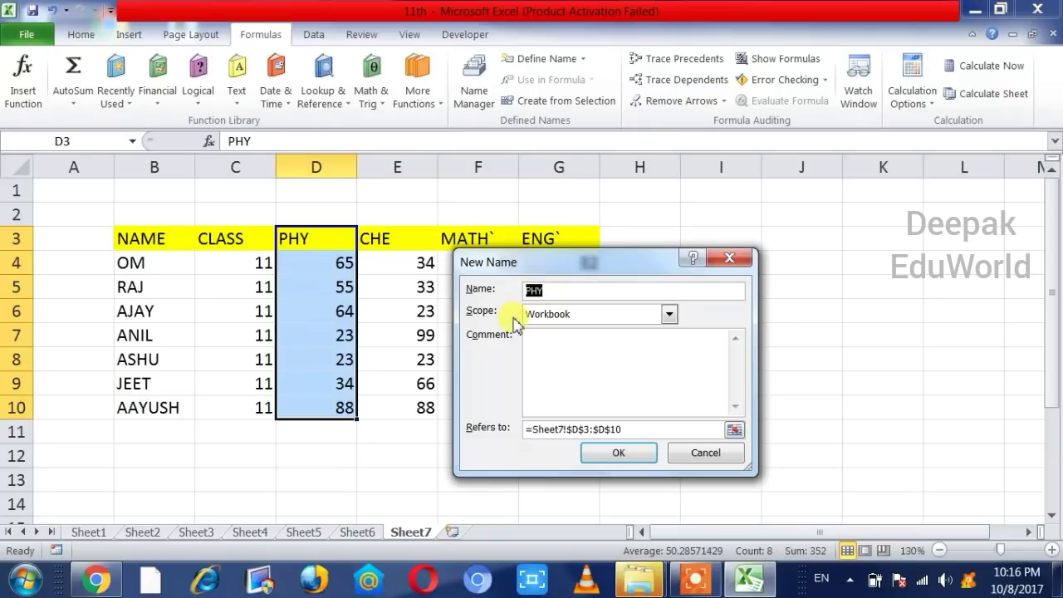
Keep Workbook scope, add the comment 'tyjutjtjt' and create the name PHY
{"action": "left_click", "coordinate": [670, 316]}
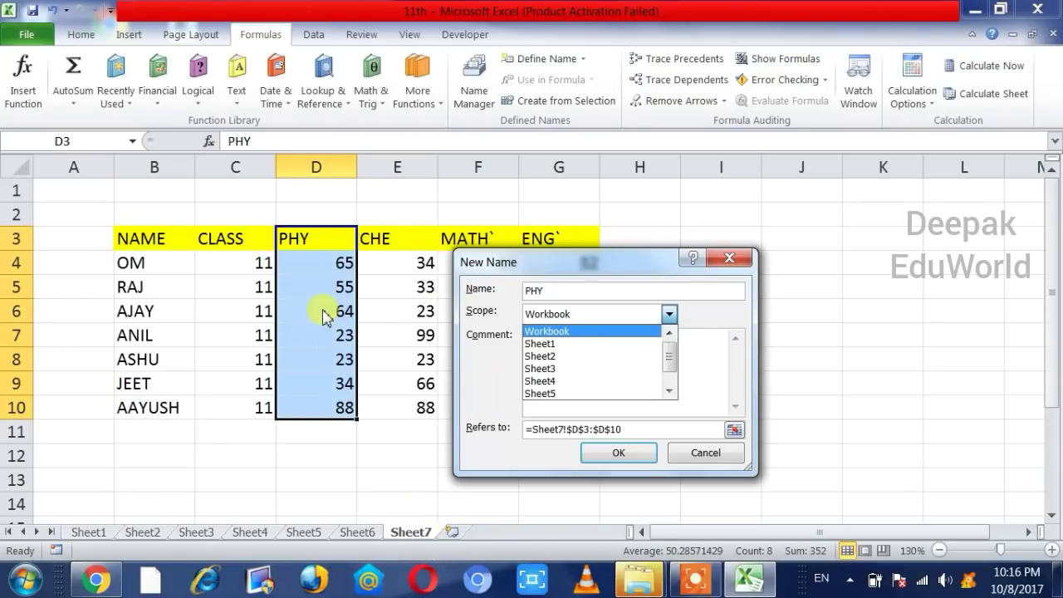
{"action": "scroll", "coordinate": [573, 375], "scroll_direction": "down", "scroll_amount": 1}
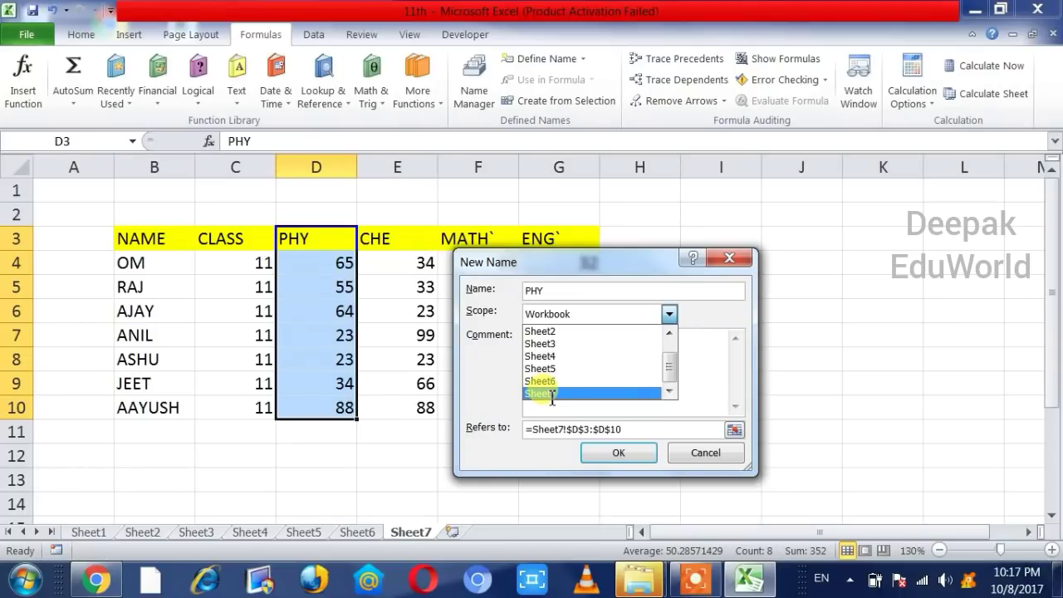
{"action": "scroll", "coordinate": [552, 397], "scroll_direction": "up", "scroll_amount": 1}
{"action": "left_click", "coordinate": [565, 332]}
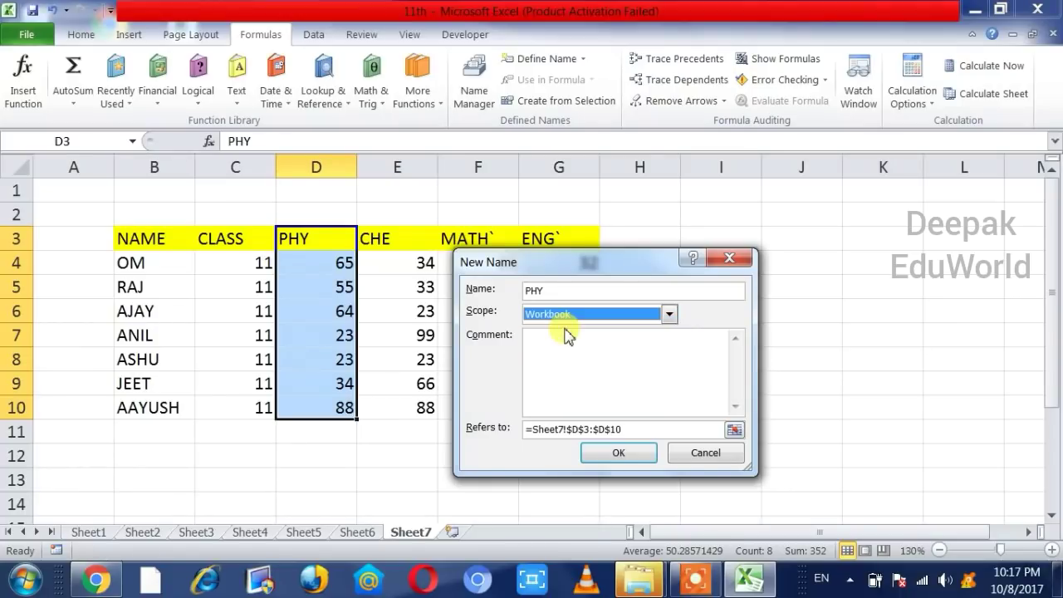
{"action": "left_click", "coordinate": [542, 352]}
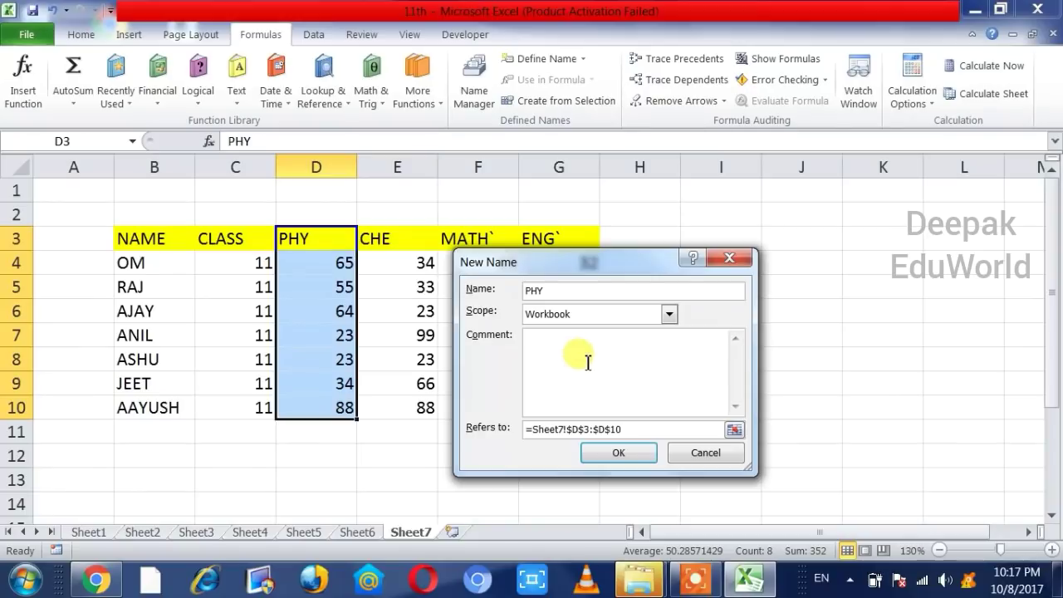
{"action": "type", "text": "yhetutyjutjtjt"}
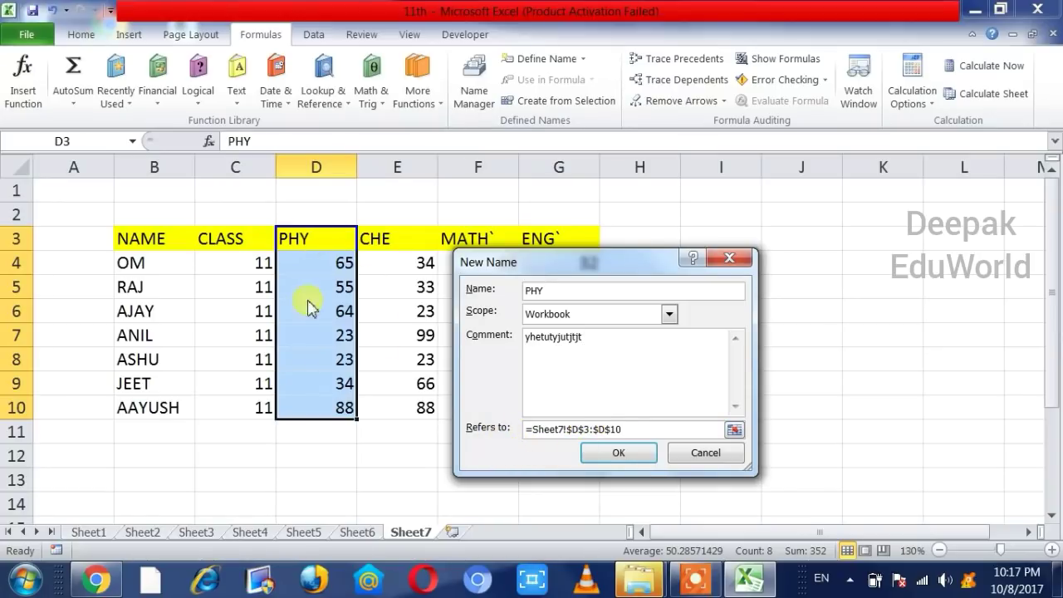
{"action": "left_click", "coordinate": [611, 455]}
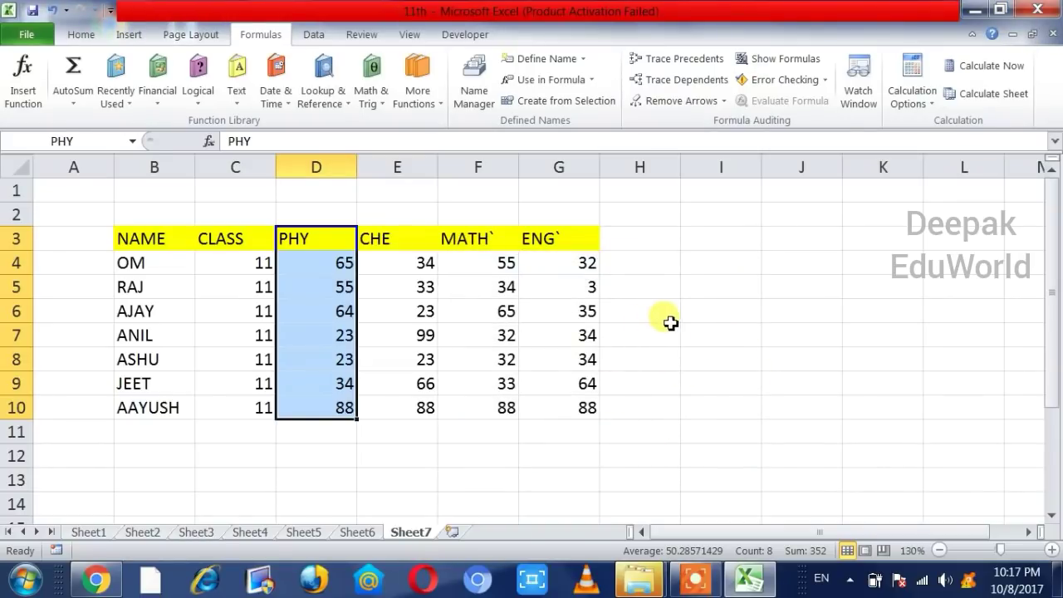
Enter =MAX(PHY) in cell I7, inserting PHY from Use in Formula, to show 88
{"action": "left_click", "coordinate": [720, 283]}
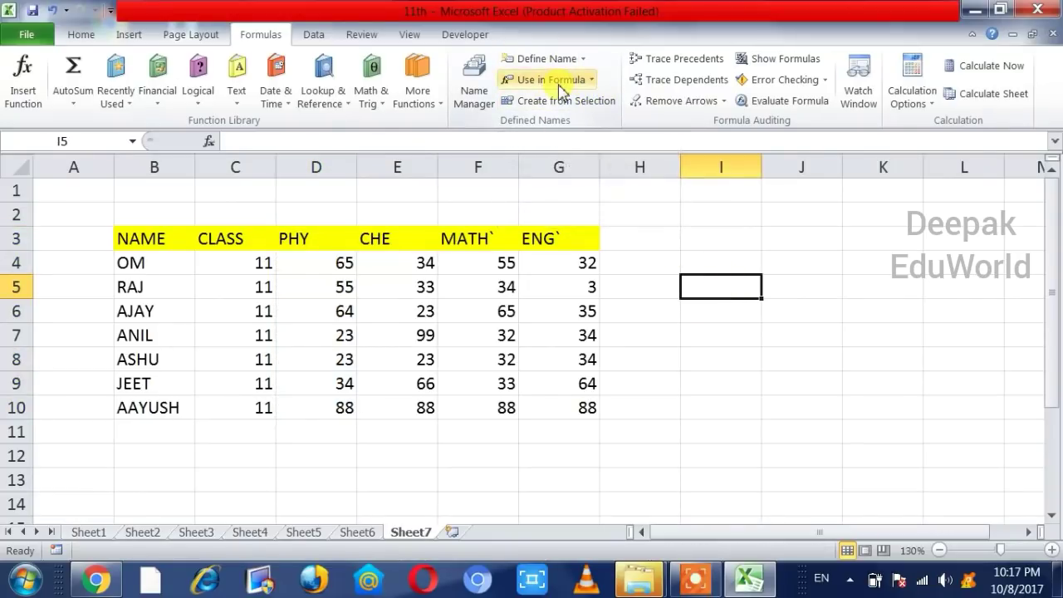
{"action": "left_click", "coordinate": [592, 82]}
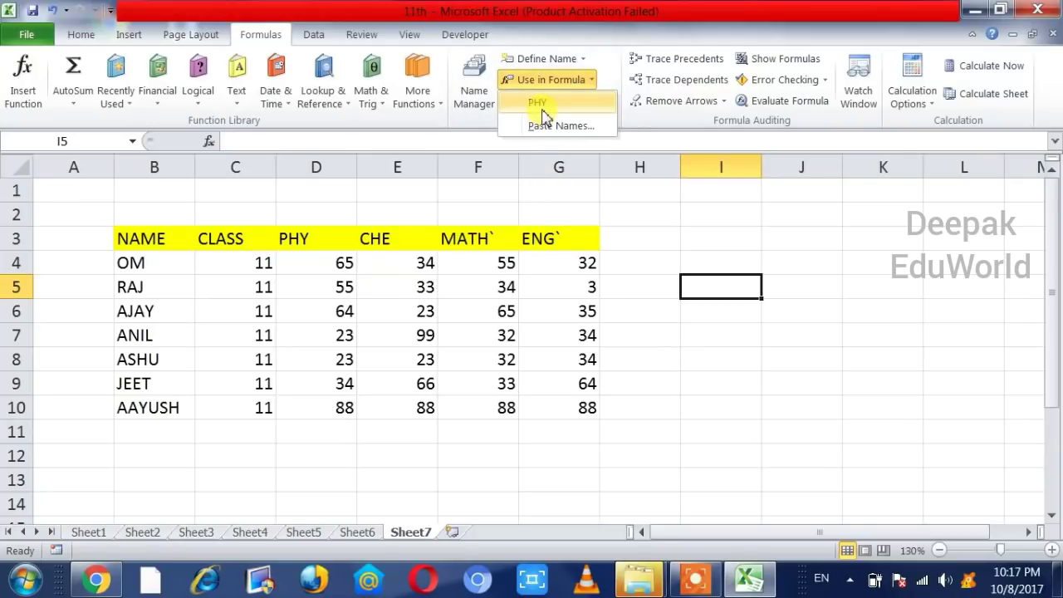
{"action": "left_click", "coordinate": [695, 349]}
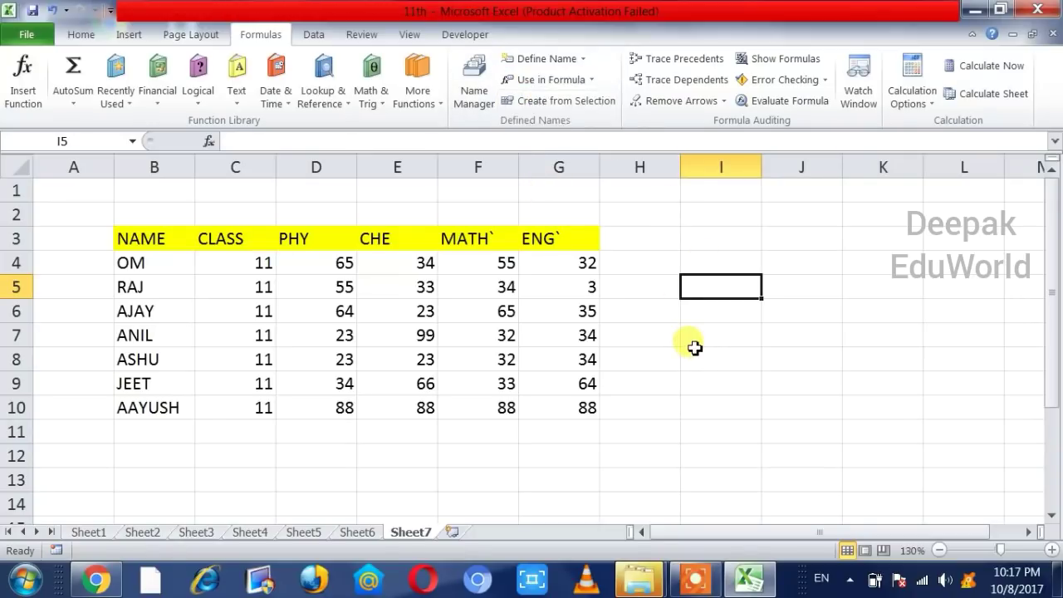
{"action": "left_click", "coordinate": [696, 347]}
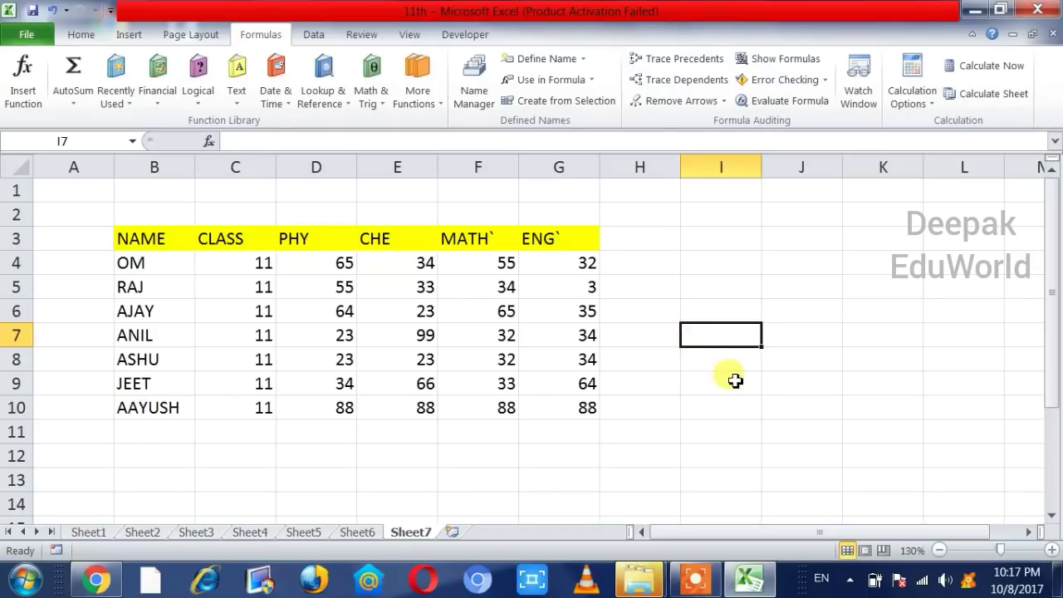
{"action": "type", "text": "=m"}
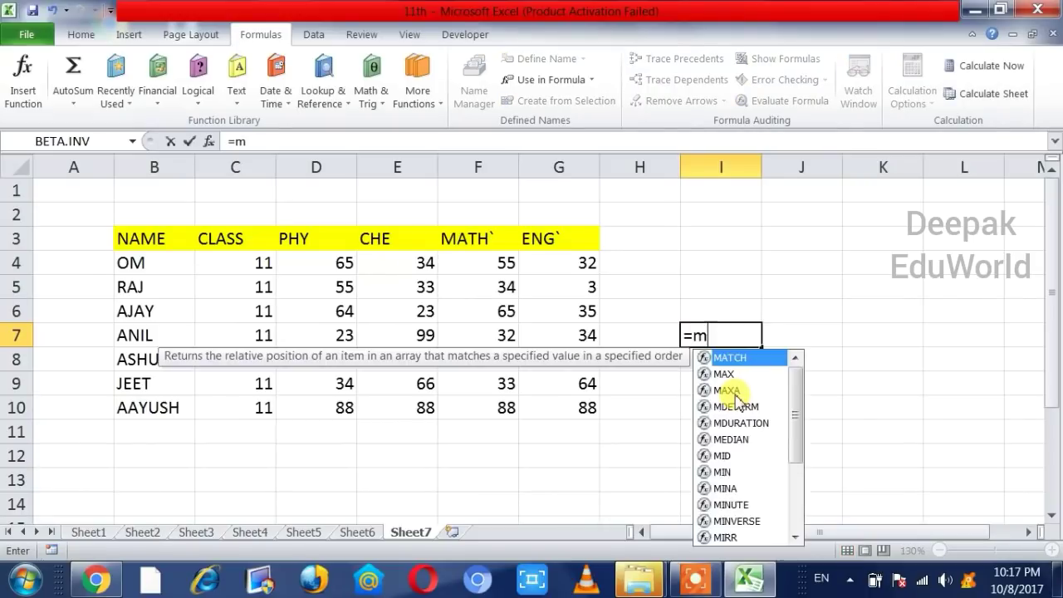
{"action": "type", "text": "ax"}
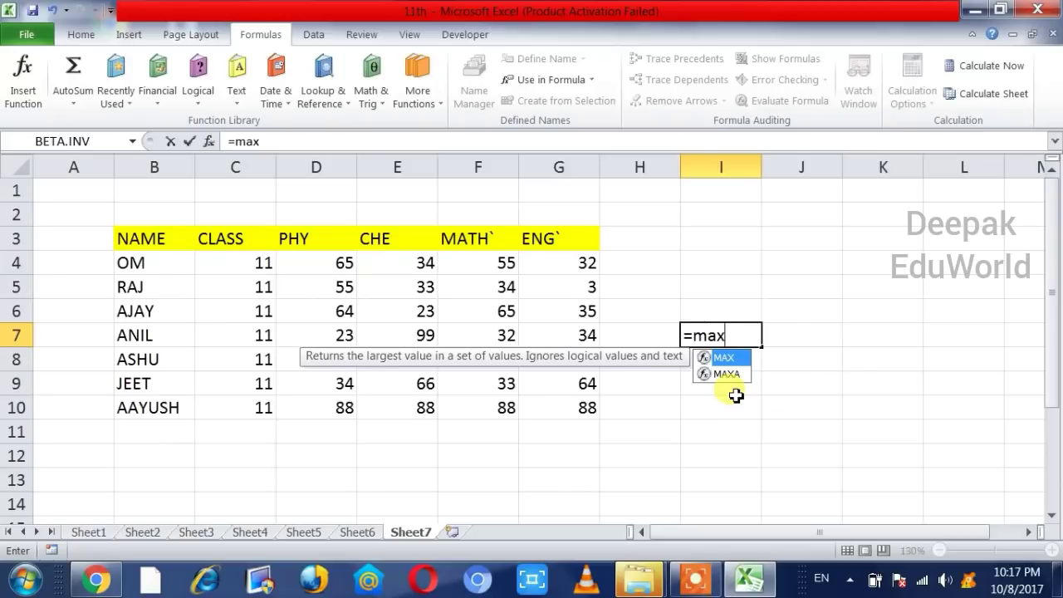
{"action": "type", "text": "("}
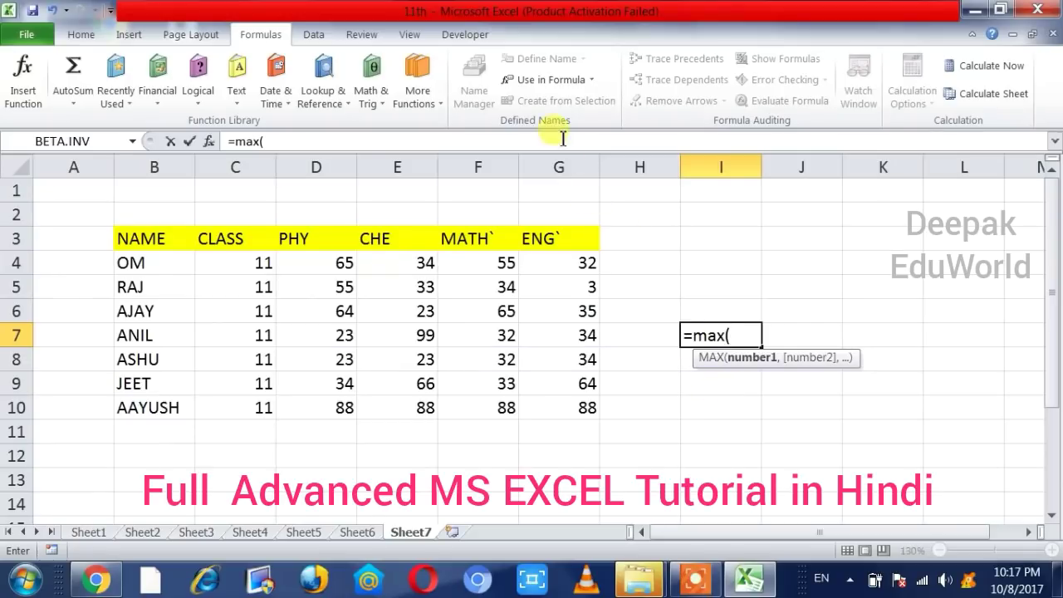
{"action": "left_click", "coordinate": [586, 81]}
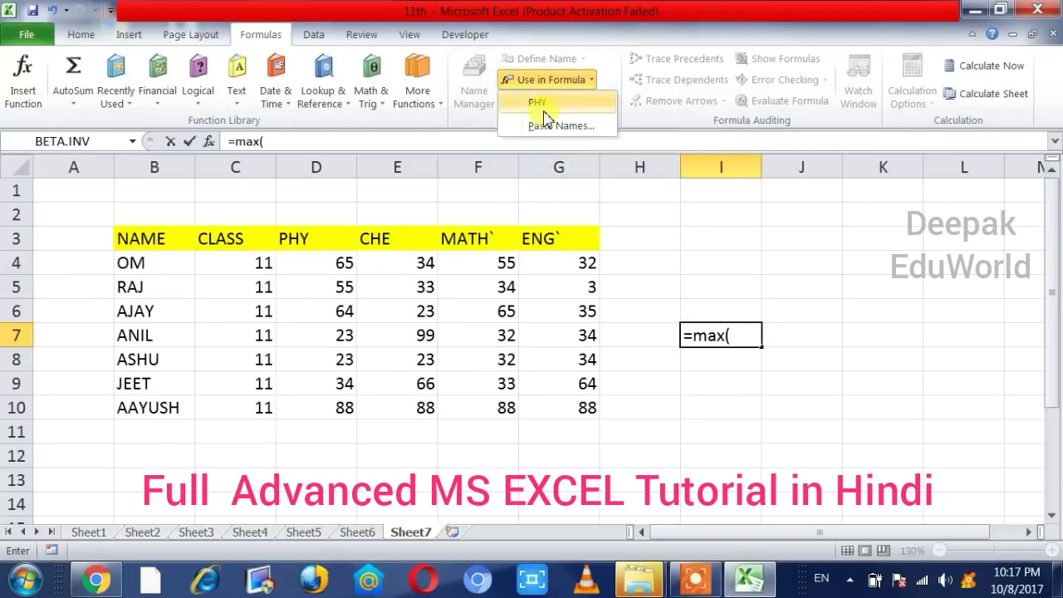
{"action": "left_click", "coordinate": [537, 103]}
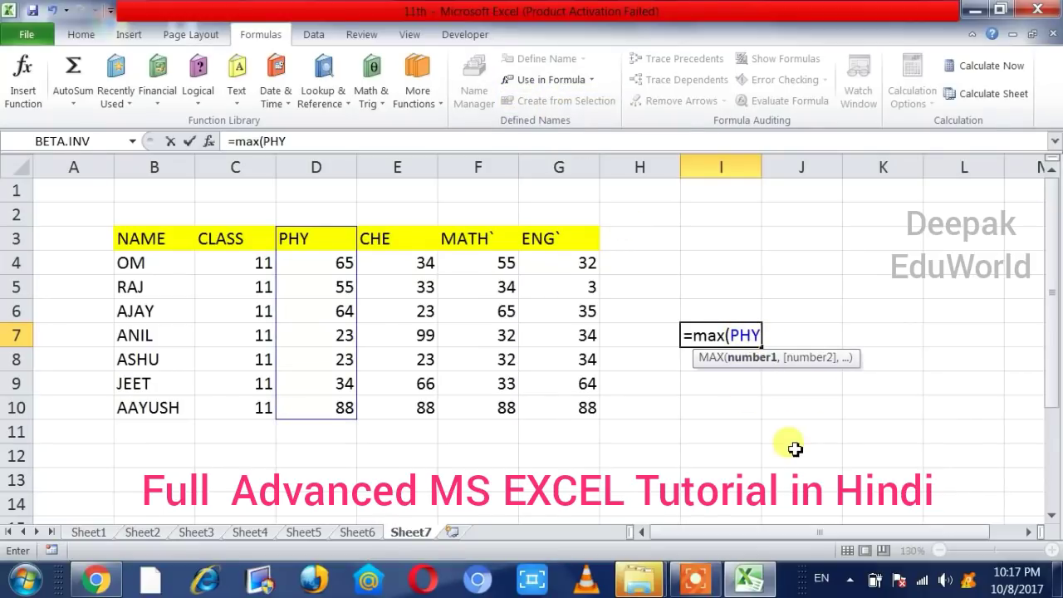
{"action": "key", "text": "Return"}
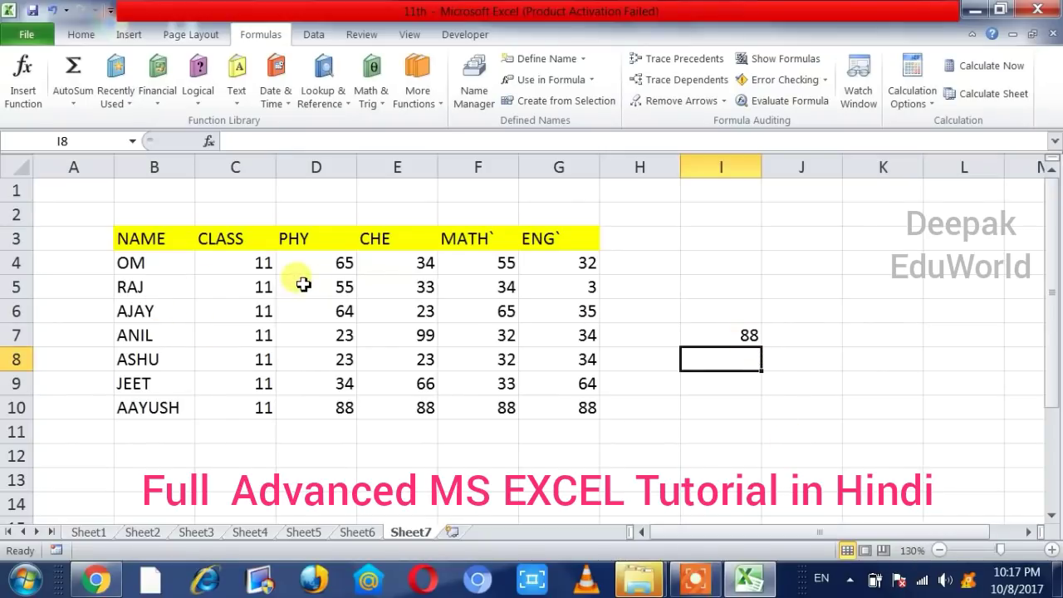
Enter =MIN(PHY) in cell I9 to get 23, then reselect D3:D10 to confirm the PHY name
{"action": "left_click", "coordinate": [344, 405]}
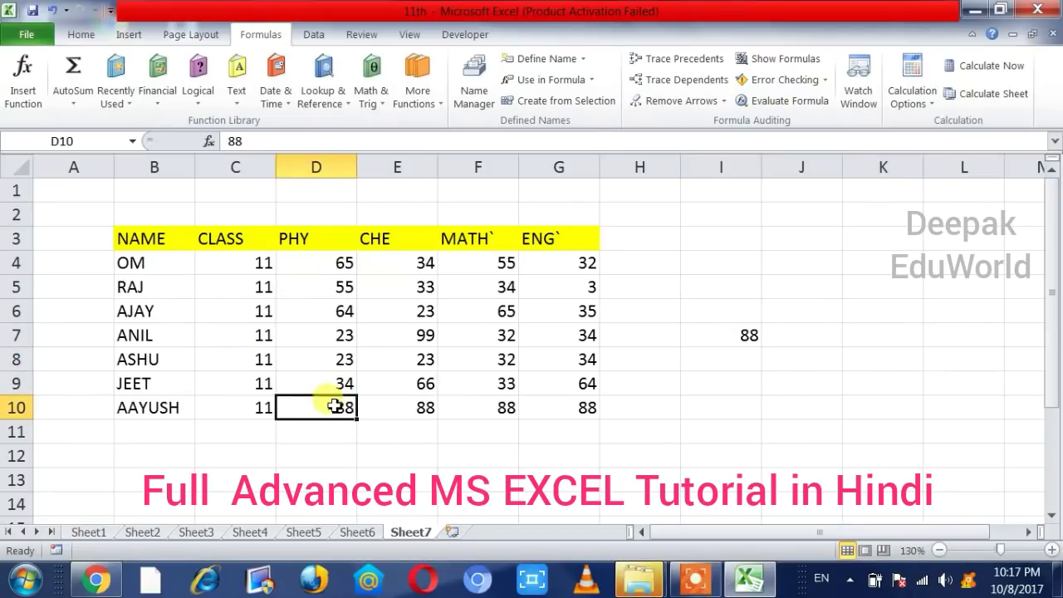
{"action": "left_click", "coordinate": [743, 378]}
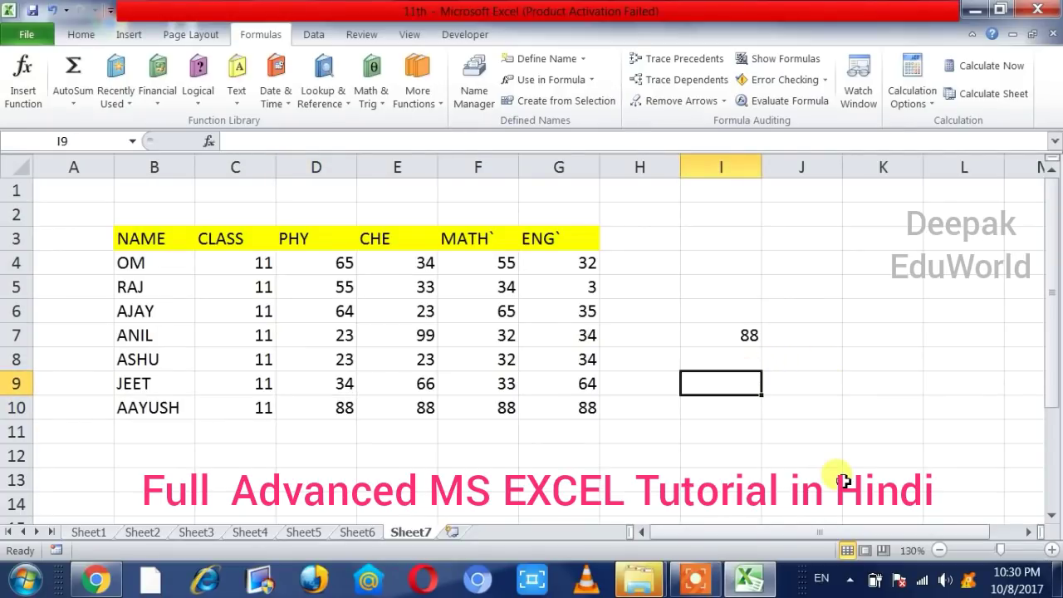
{"action": "type", "text": "="}
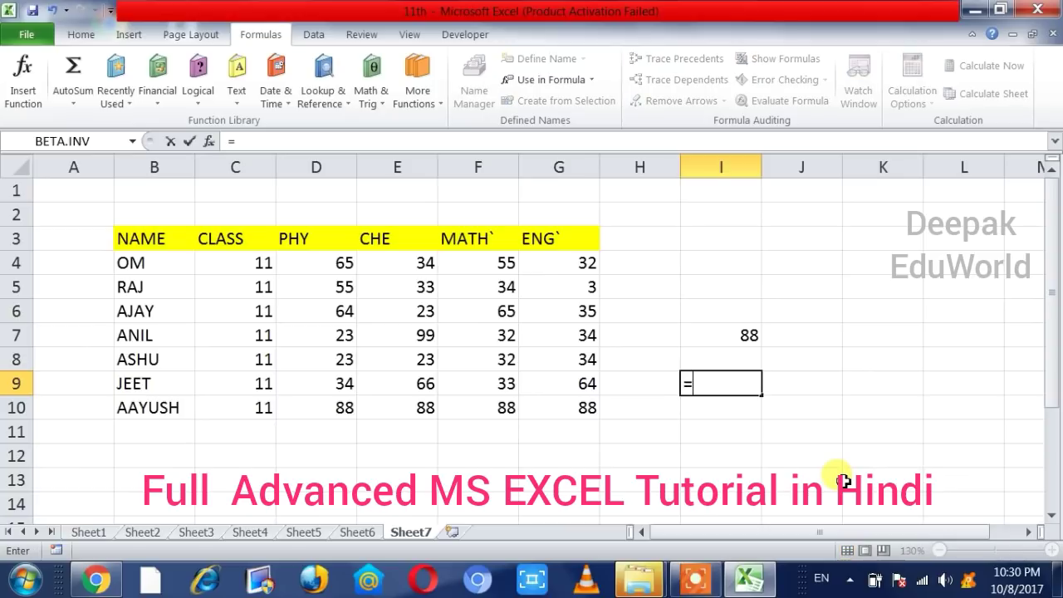
{"action": "type", "text": "min"}
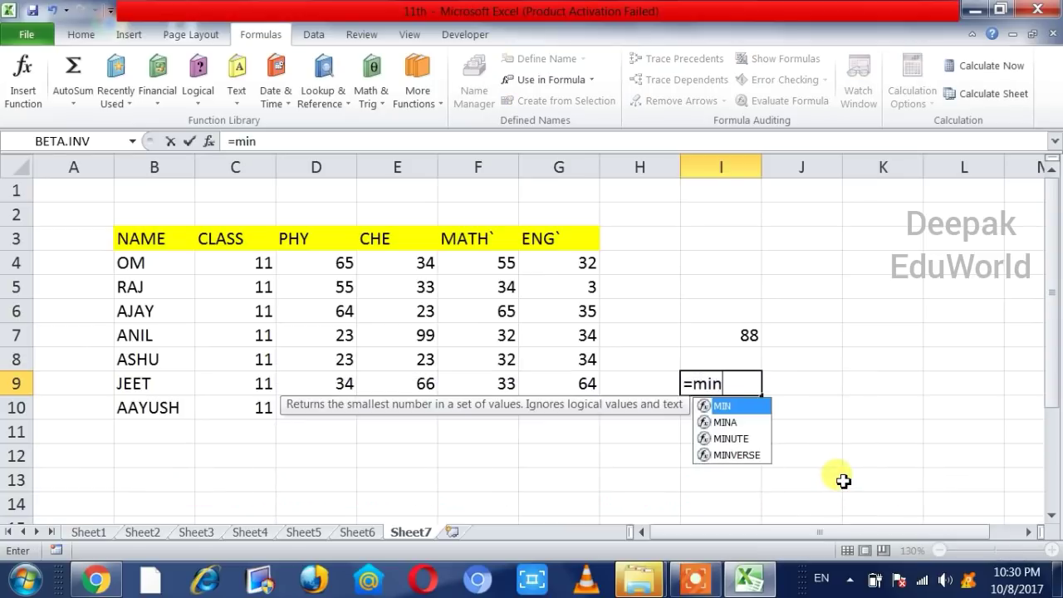
{"action": "type", "text": "("}
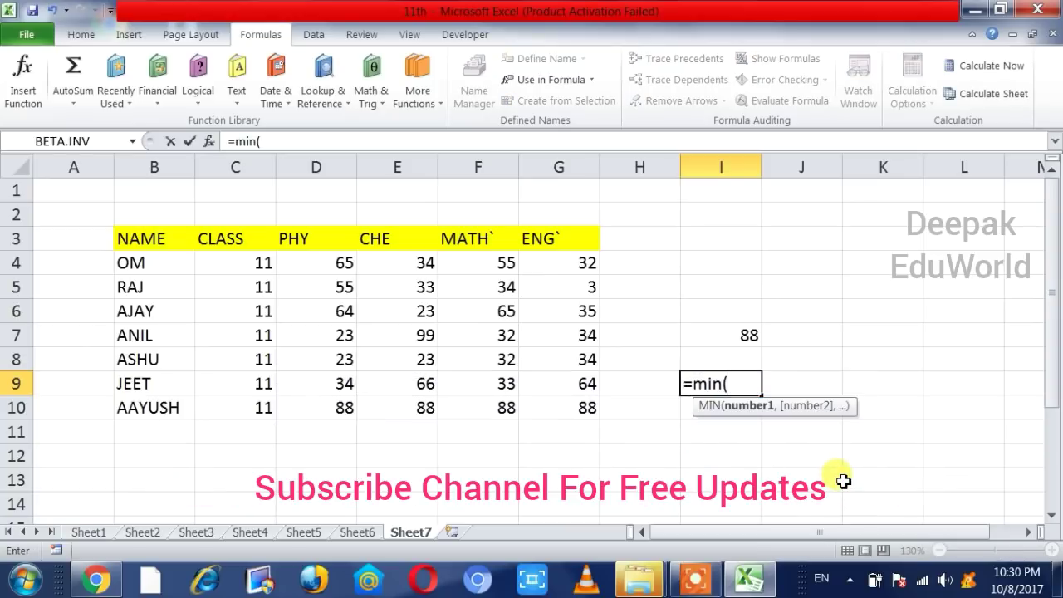
{"action": "left_click", "coordinate": [591, 79]}
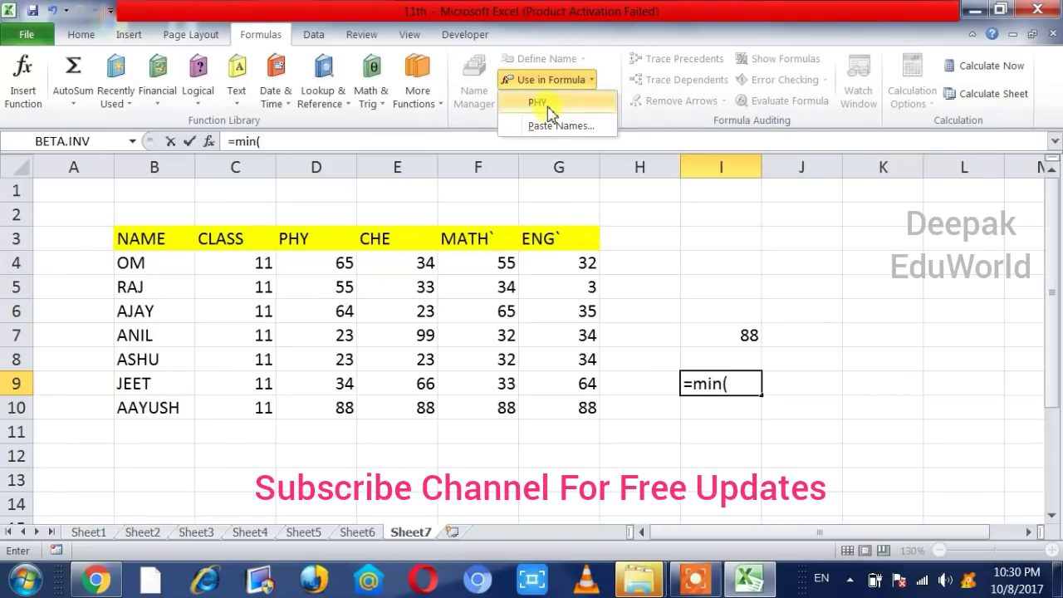
{"action": "left_click", "coordinate": [744, 387]}
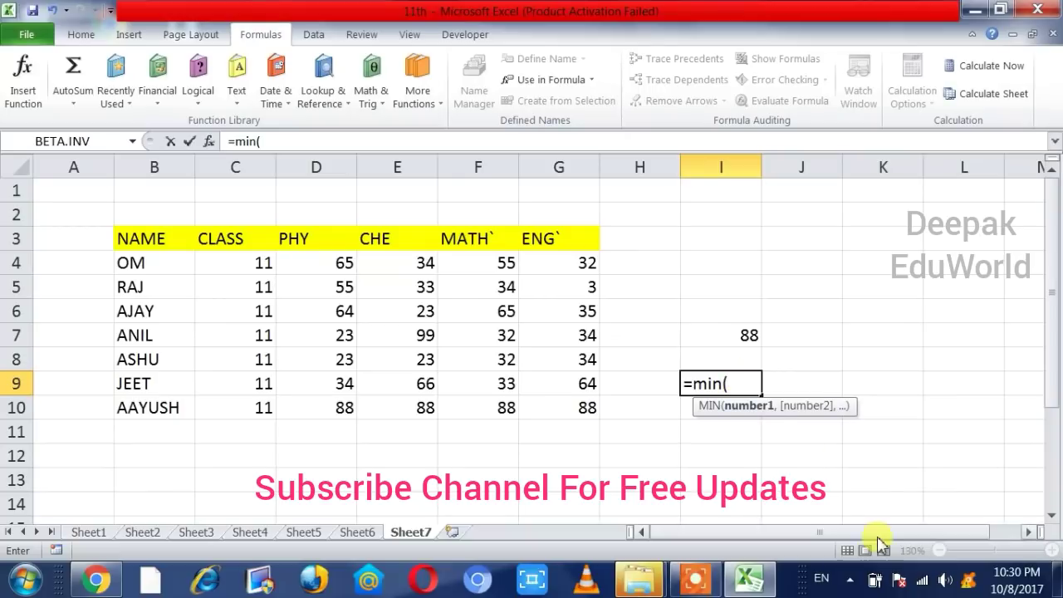
{"action": "type", "text": "phy"}
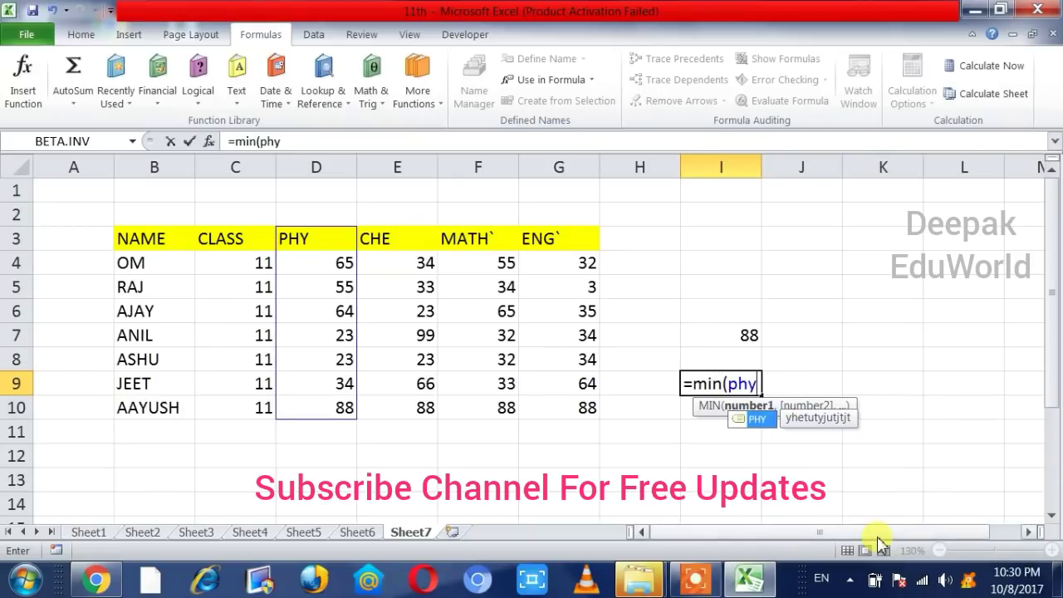
{"action": "type", "text": ")"}
{"action": "key", "text": "Return"}
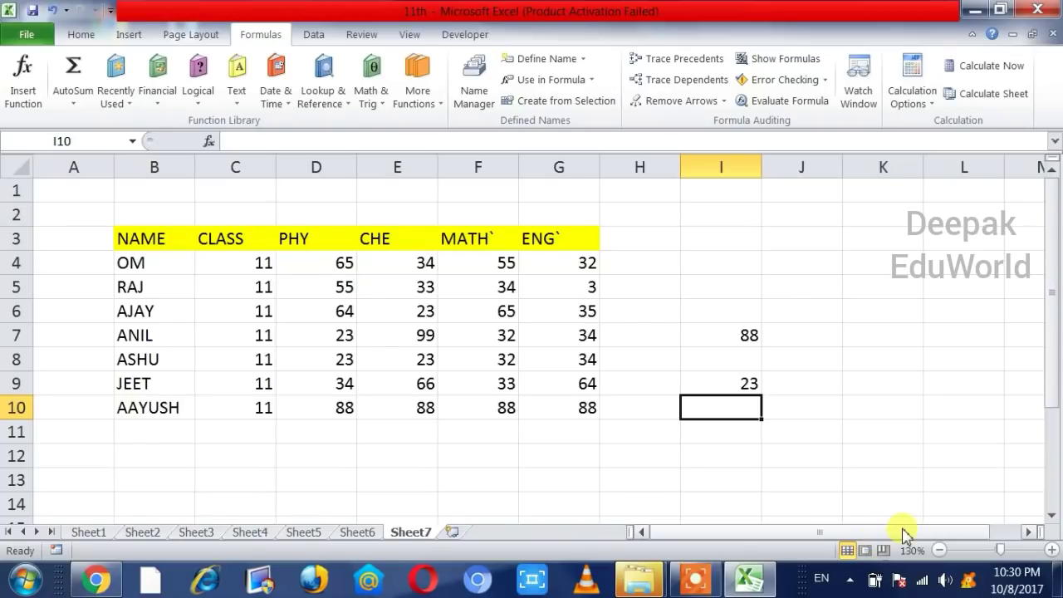
{"action": "left_click", "coordinate": [716, 374]}
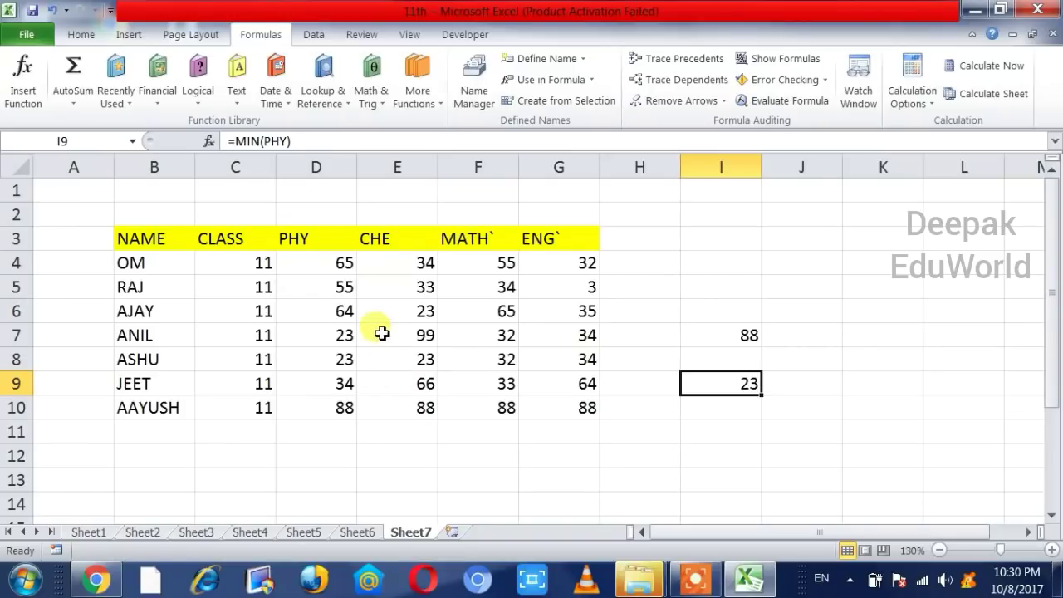
{"action": "left_click_drag", "start_coordinate": [321, 242], "coordinate": [309, 409]}
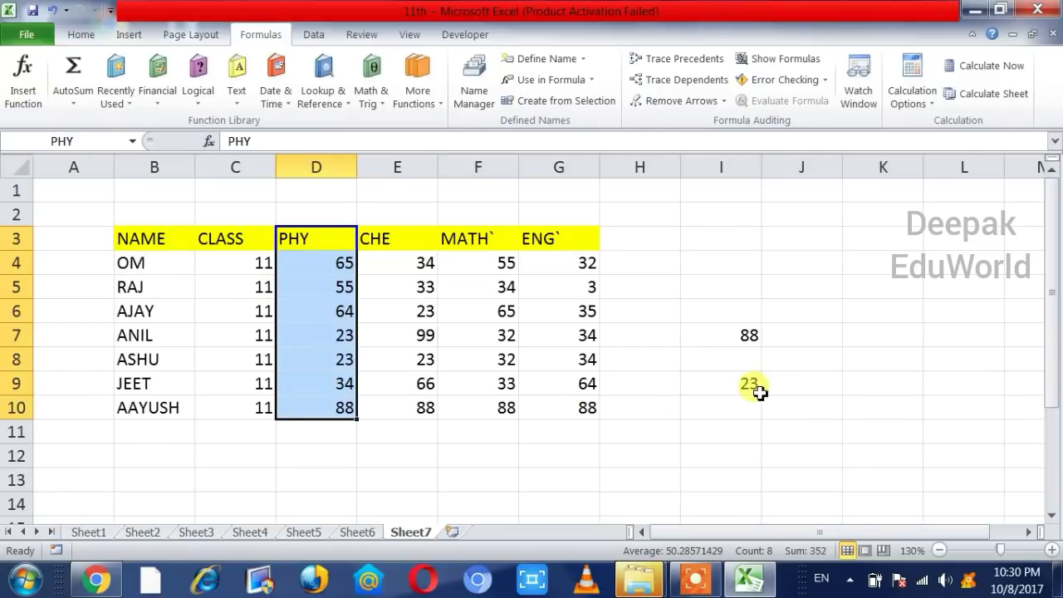
Type the marks 100 in D11 and 121 in D12
{"action": "left_click", "coordinate": [316, 433]}
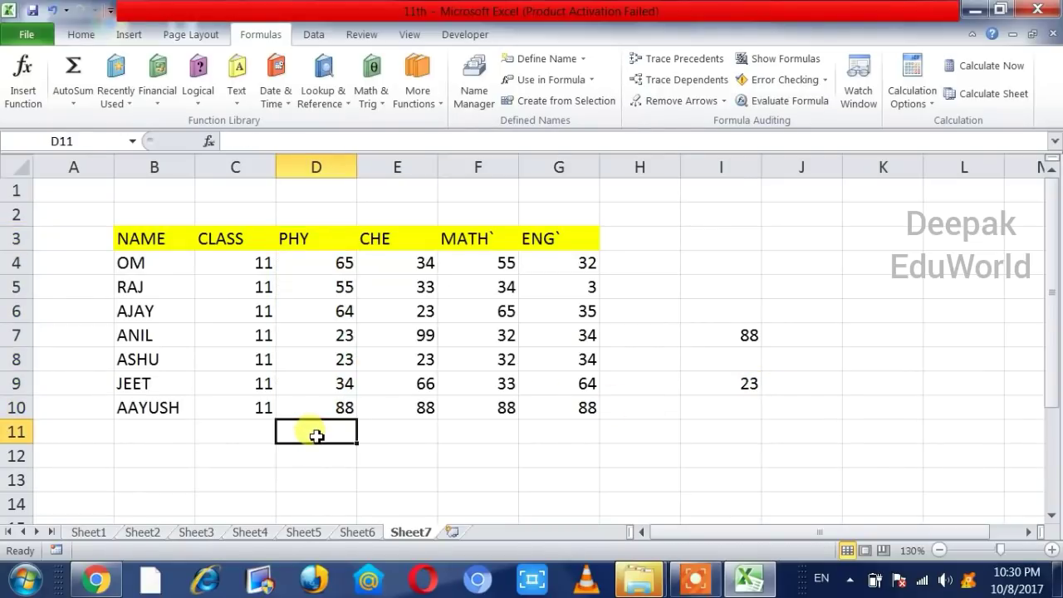
{"action": "type", "text": "100"}
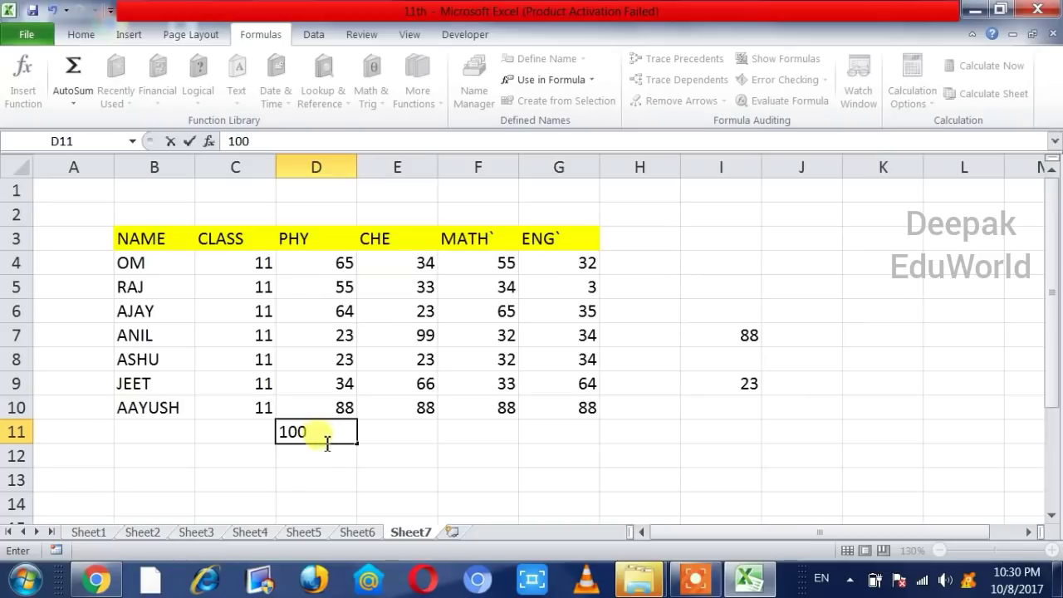
{"action": "left_click", "coordinate": [332, 456]}
{"action": "type", "text": "121"}
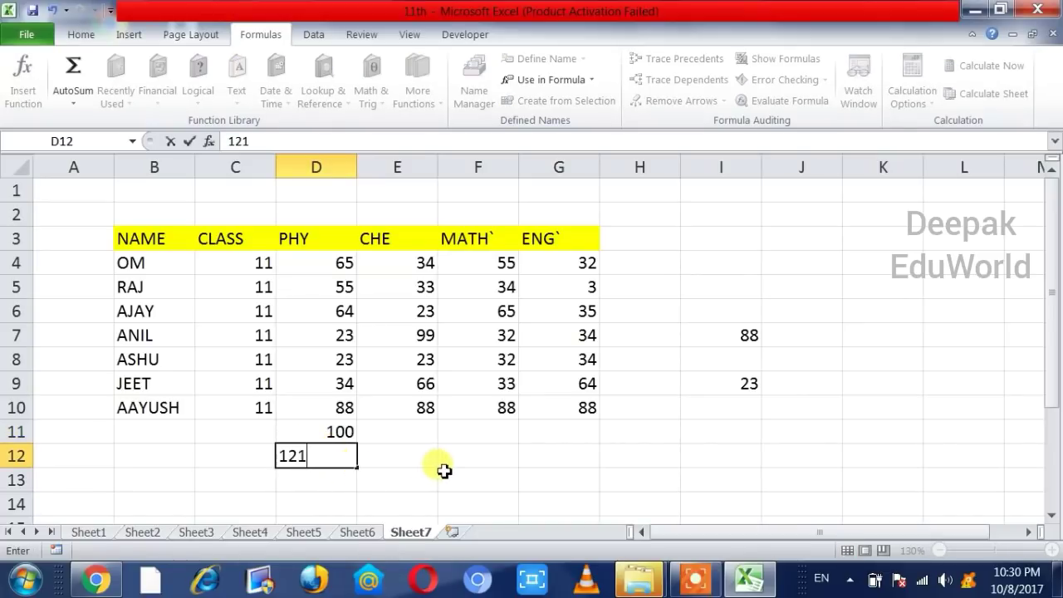
{"action": "left_click", "coordinate": [464, 475]}
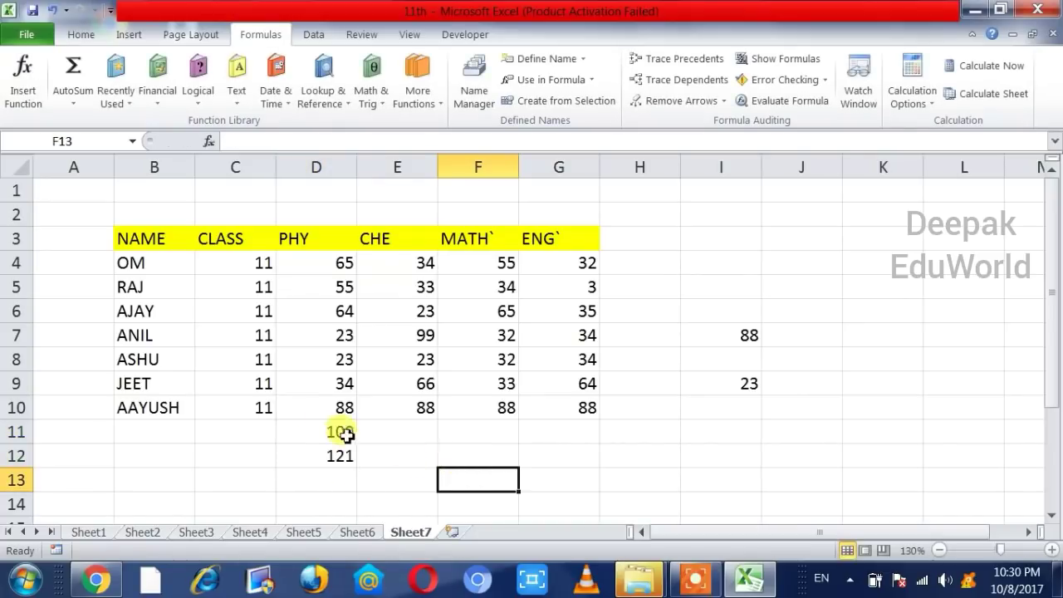
Recheck I9 and compare the new cells D11:D12 against the PHY range D3:D10
{"action": "left_click", "coordinate": [749, 385]}
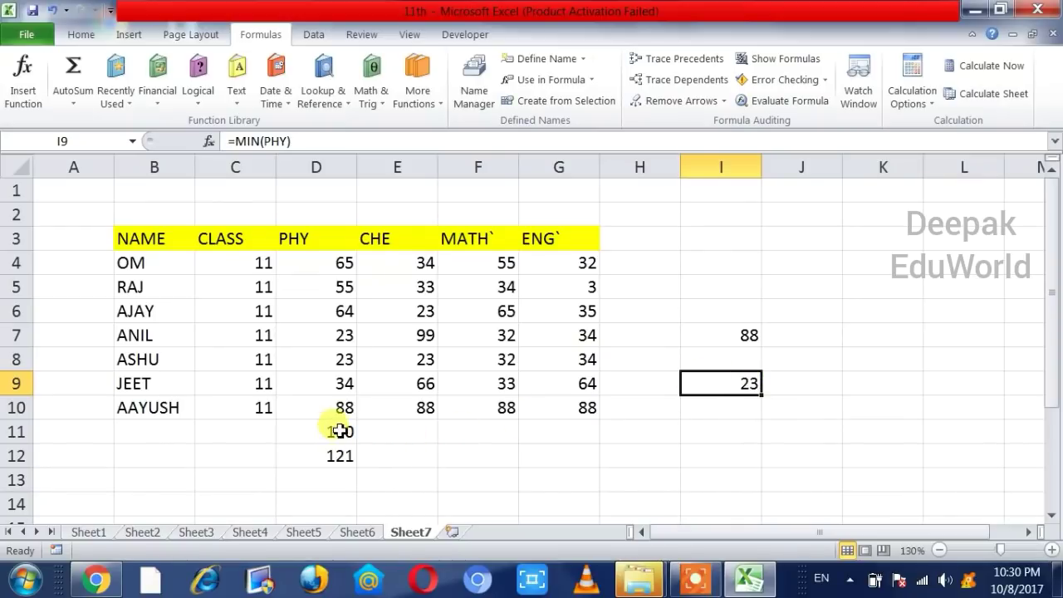
{"action": "left_click_drag", "start_coordinate": [343, 430], "coordinate": [347, 461]}
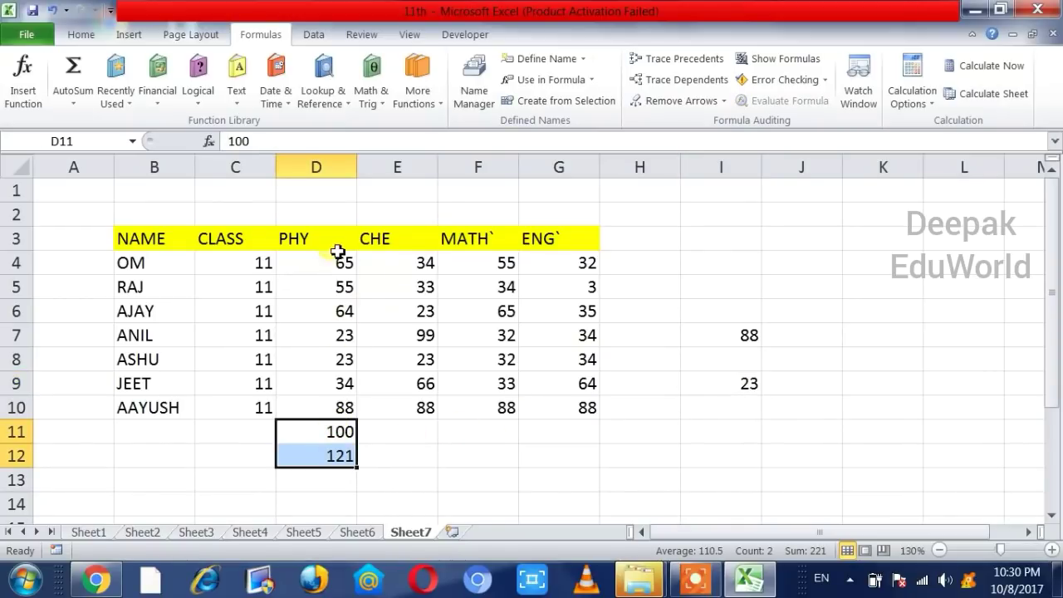
{"action": "left_click_drag", "start_coordinate": [336, 241], "coordinate": [330, 402]}
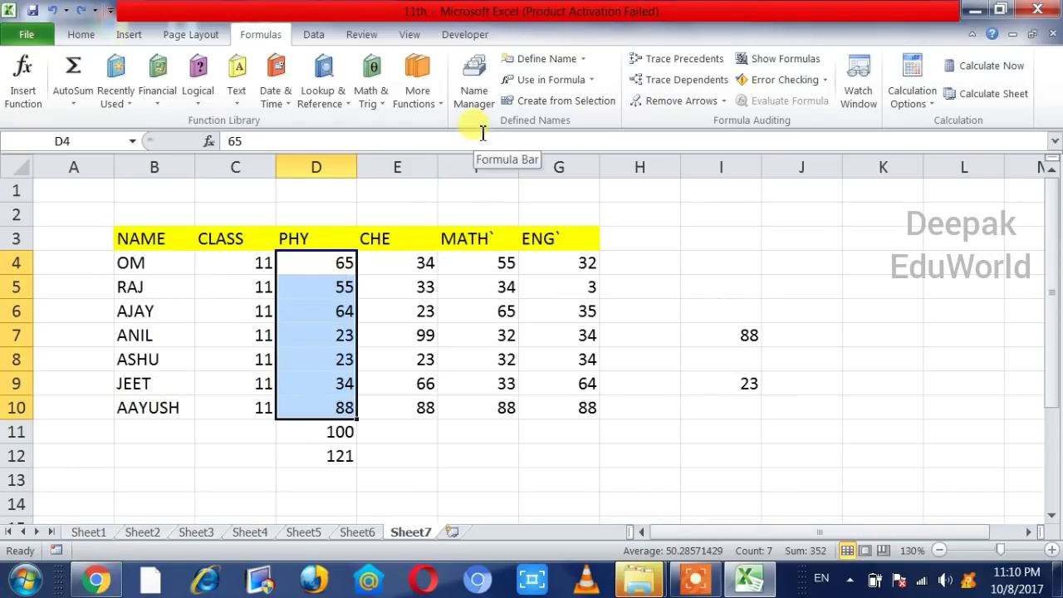
Open Name Manager and select PHY to see it refers to Sheet7!$D$3:$D$10
{"action": "left_click", "coordinate": [626, 336]}
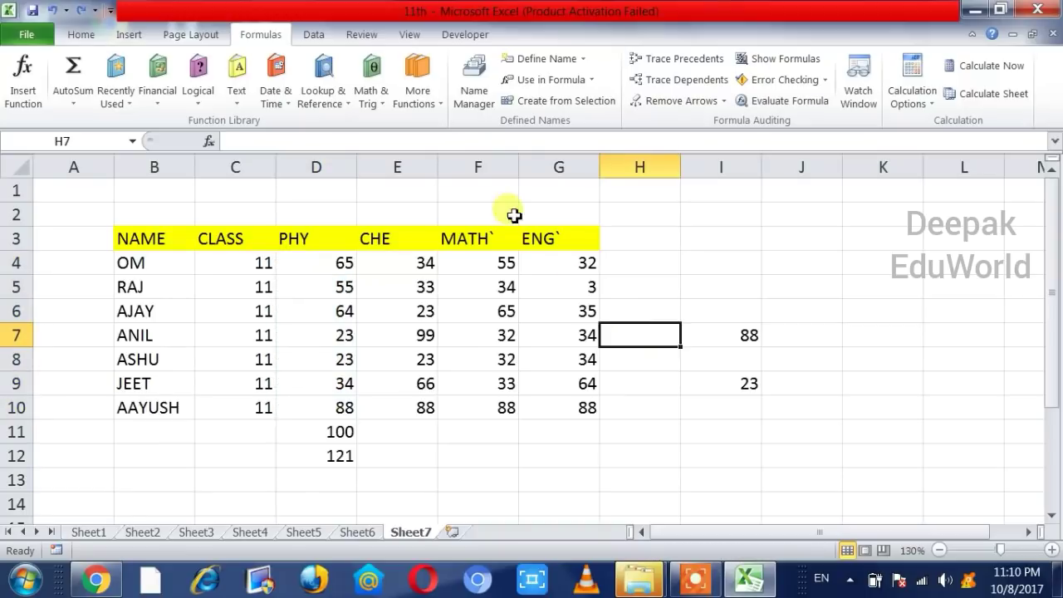
{"action": "left_click", "coordinate": [475, 93]}
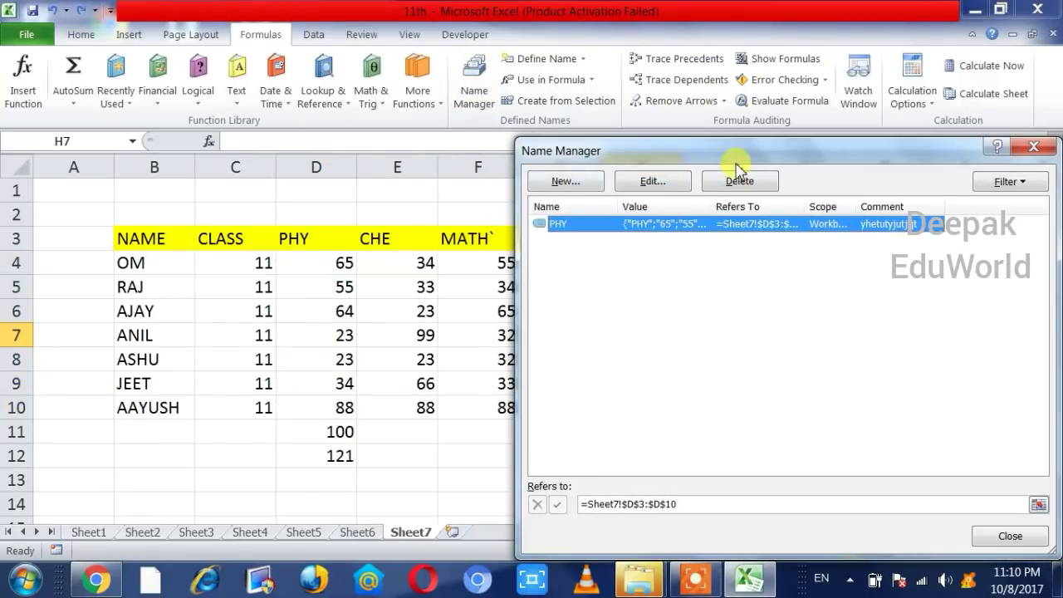
{"action": "left_click", "coordinate": [584, 226], "text": "ctrl"}
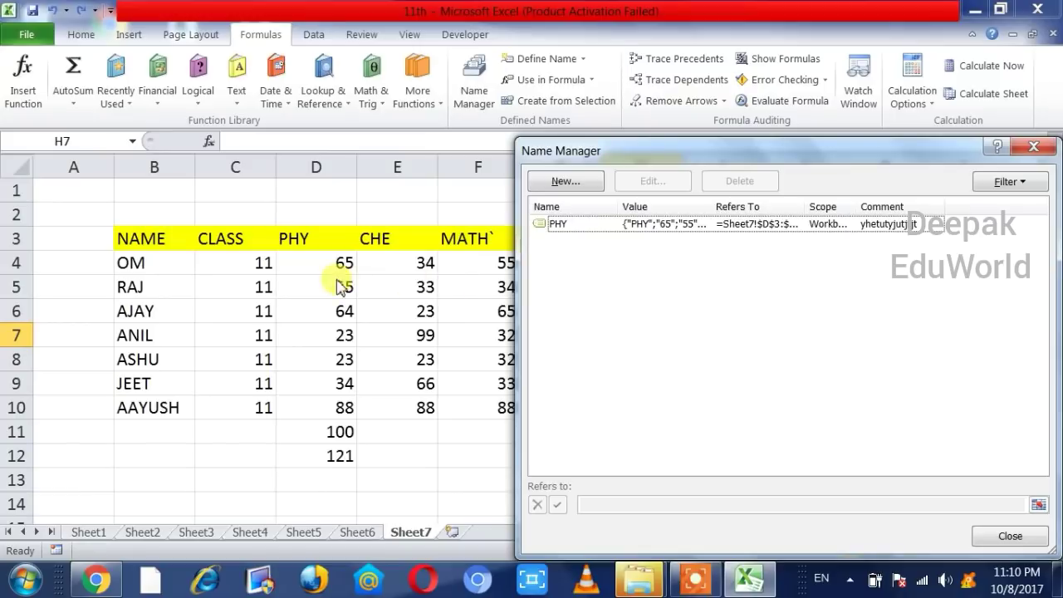
{"action": "left_click", "coordinate": [571, 226]}
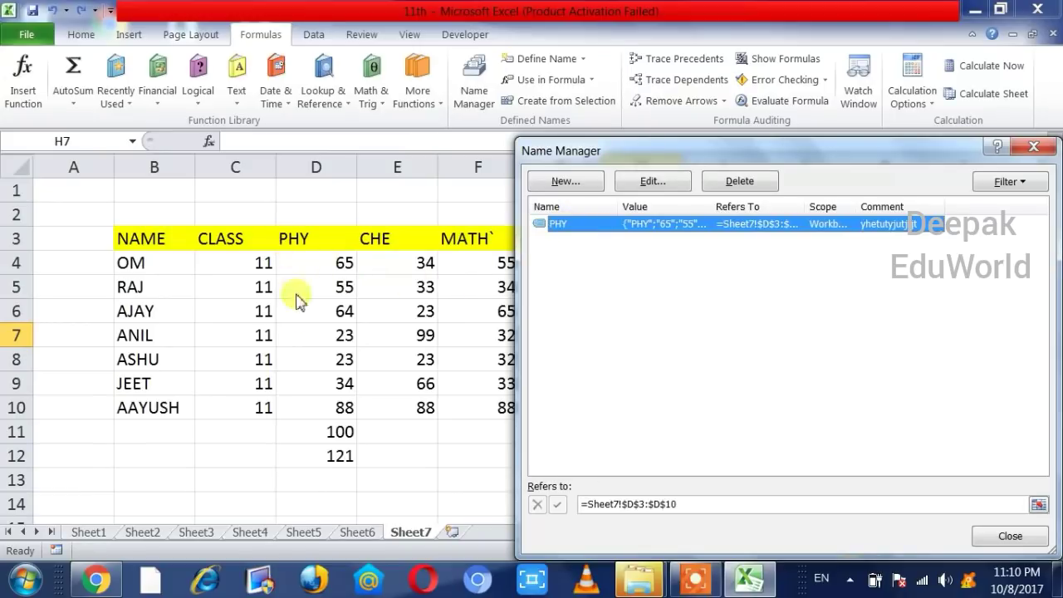
{"action": "left_click", "coordinate": [586, 268]}
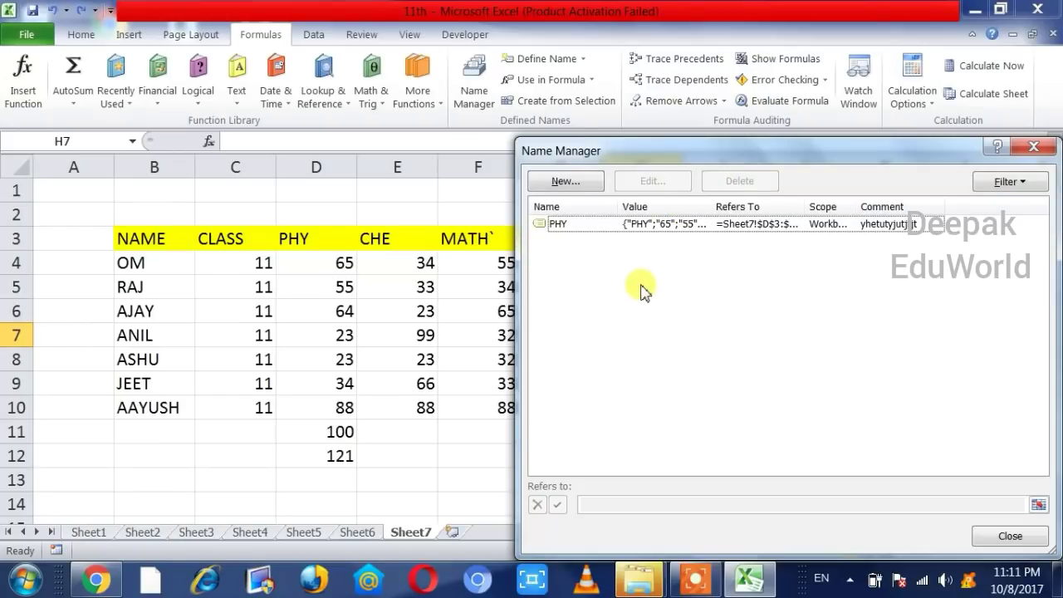
{"action": "left_click", "coordinate": [575, 225]}
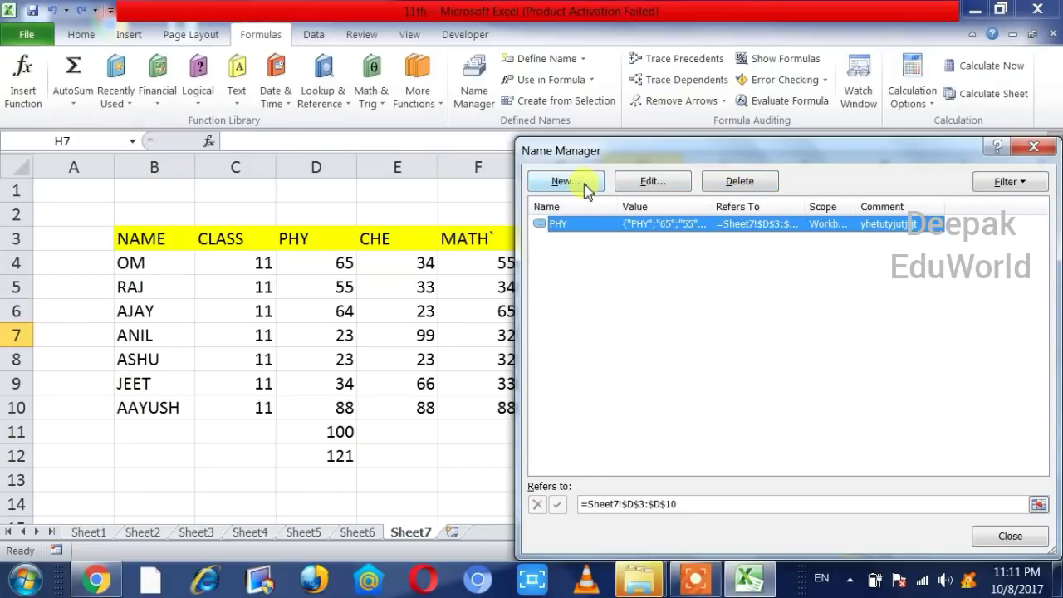
Open PHY in Edit Name and review its name, comment and =Sheet7!$D$3:$D$10 reference
{"action": "left_click", "coordinate": [675, 184]}
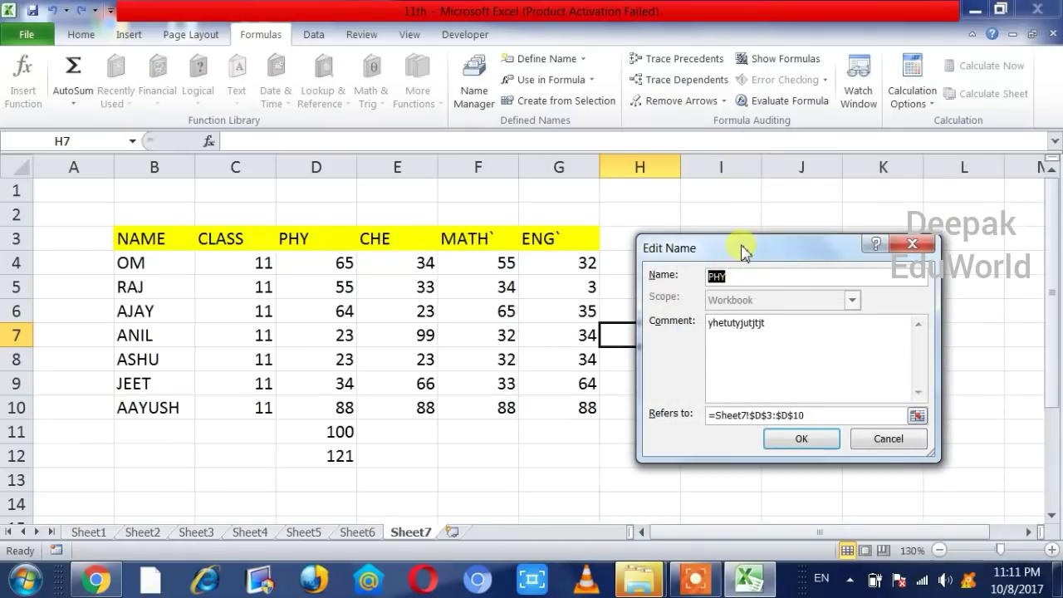
{"action": "left_click_drag", "start_coordinate": [740, 246], "coordinate": [732, 235]}
{"action": "left_click", "coordinate": [727, 257]}
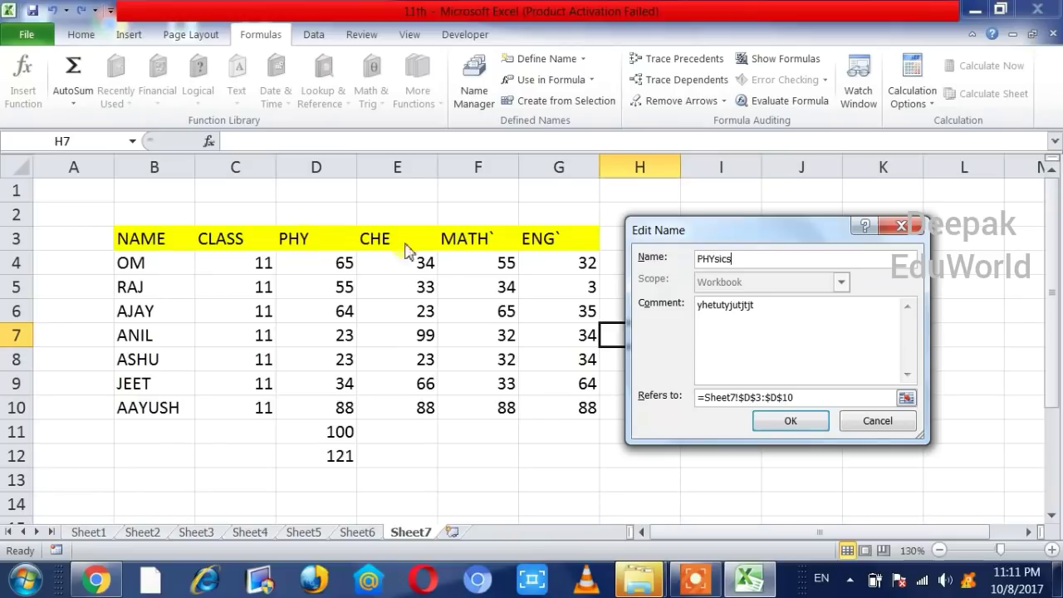
{"action": "left_click", "coordinate": [743, 260]}
{"action": "left_click", "coordinate": [771, 332]}
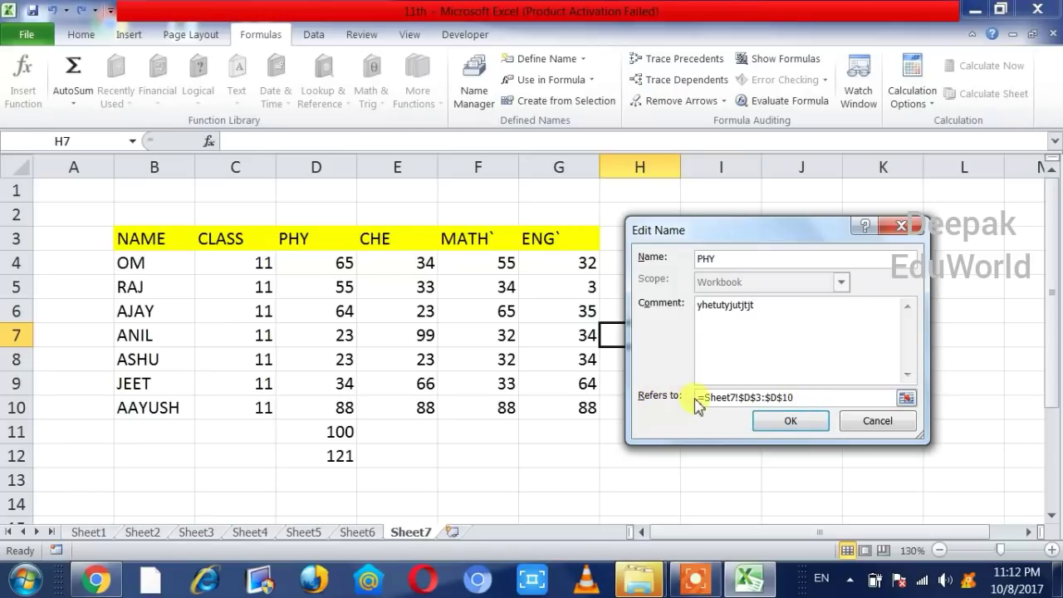
{"action": "left_click", "coordinate": [799, 399]}
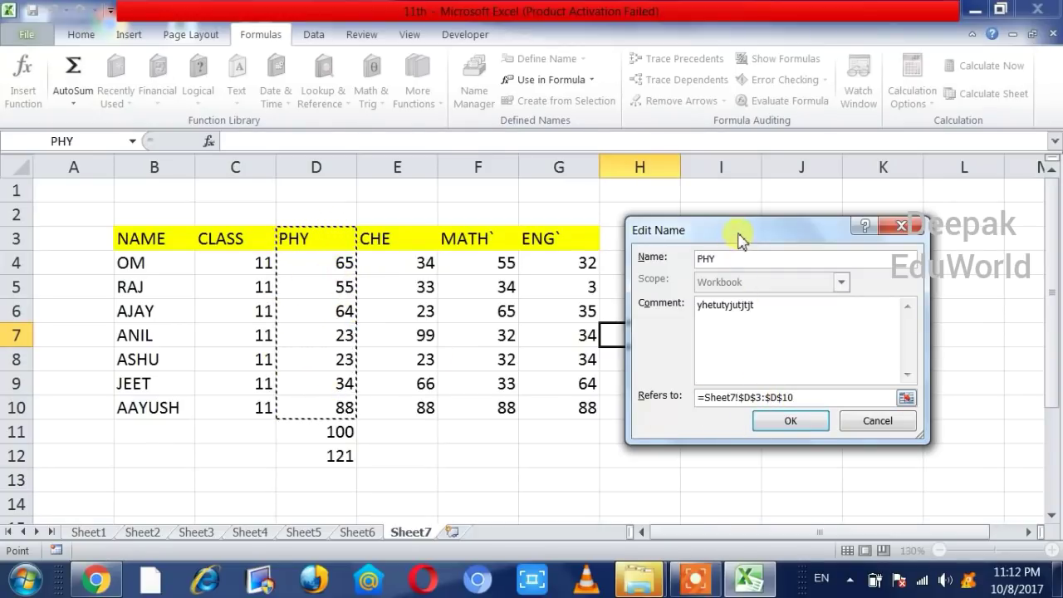
Redefine PHY to span D3:D12, taking in the extra marks 100 and 121
{"action": "left_click_drag", "start_coordinate": [735, 232], "coordinate": [579, 35]}
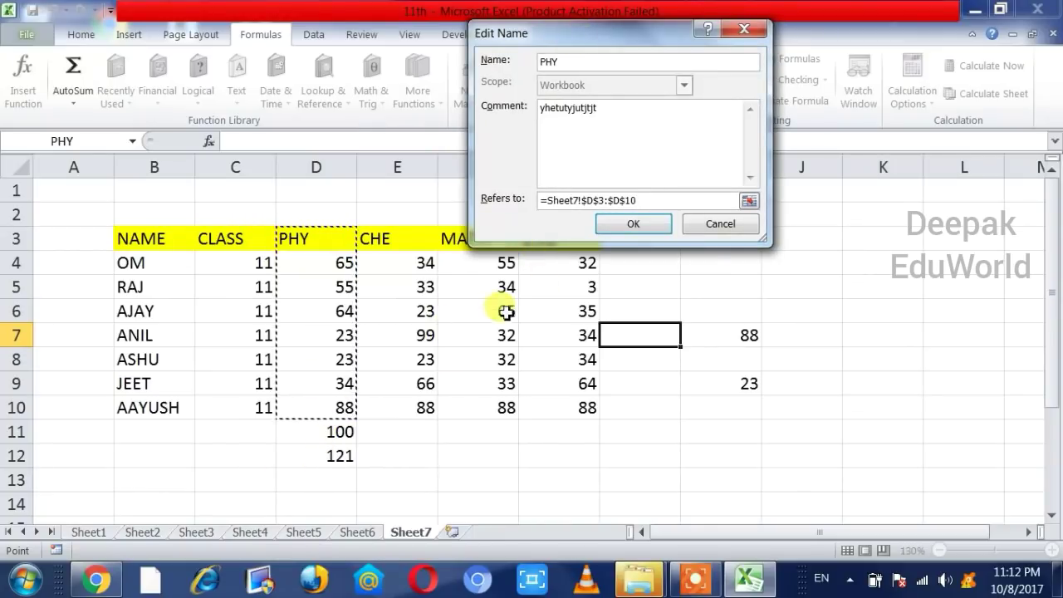
{"action": "left_click", "coordinate": [311, 242]}
{"action": "left_click_drag", "start_coordinate": [310, 242], "coordinate": [311, 452]}
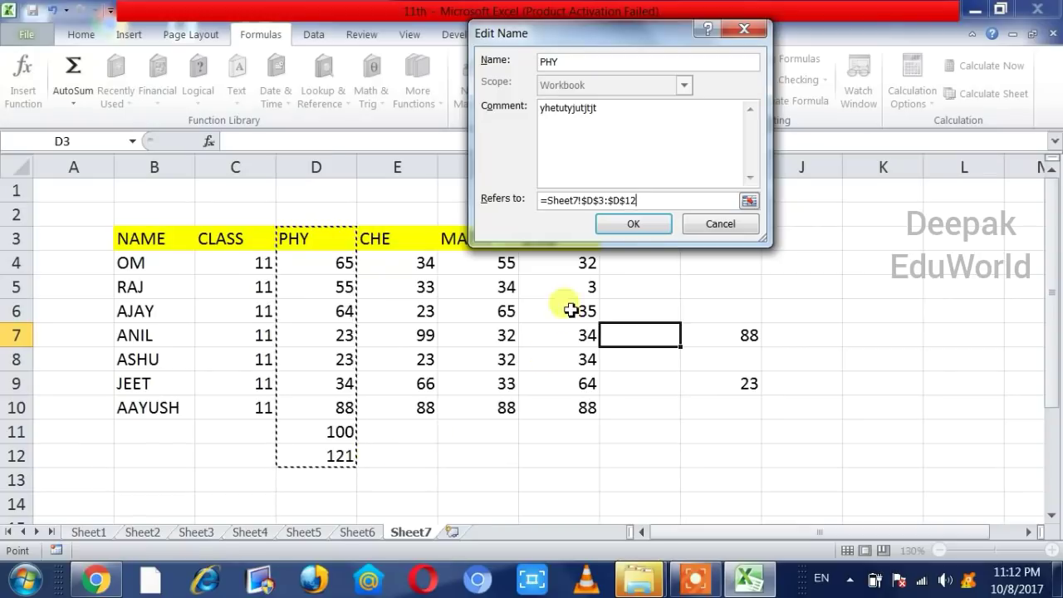
{"action": "left_click", "coordinate": [616, 230]}
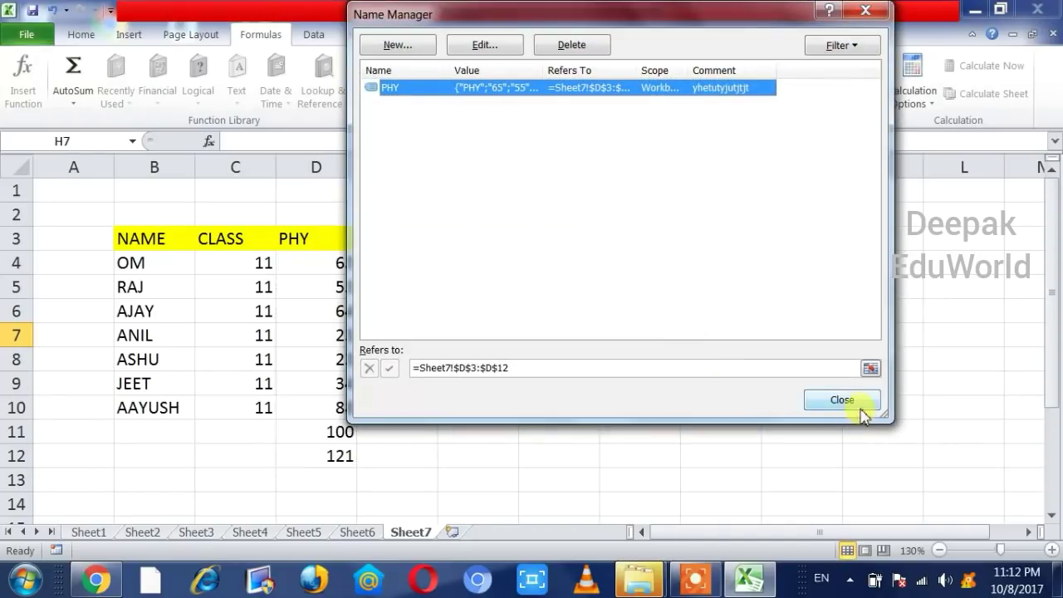
Select D3:D12 to confirm PHY's new range, then reopen Name Manager
{"action": "left_click", "coordinate": [861, 406]}
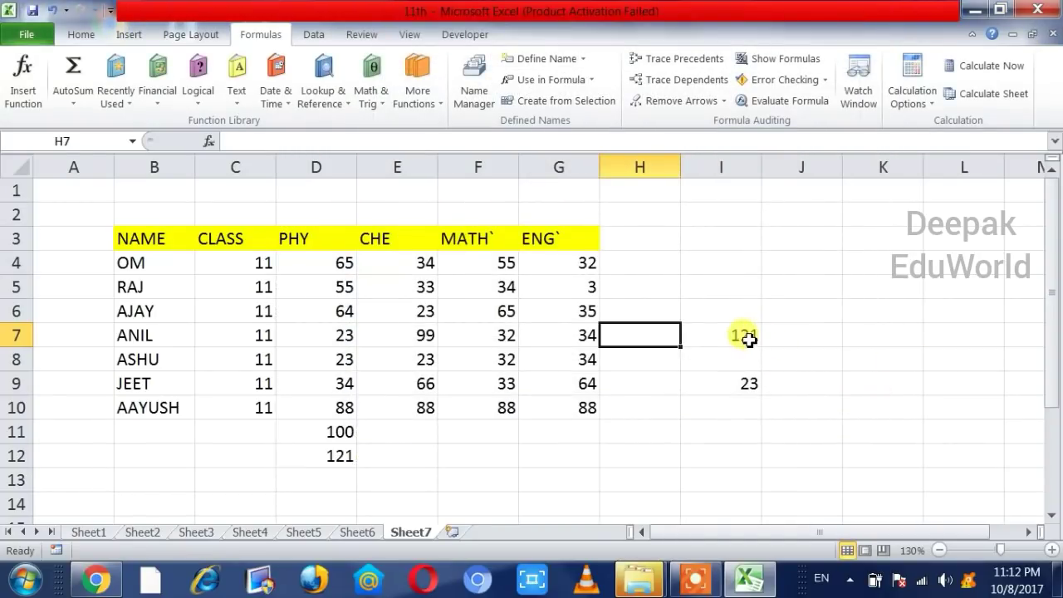
{"action": "left_click", "coordinate": [830, 336]}
{"action": "left_click_drag", "start_coordinate": [313, 241], "coordinate": [320, 452]}
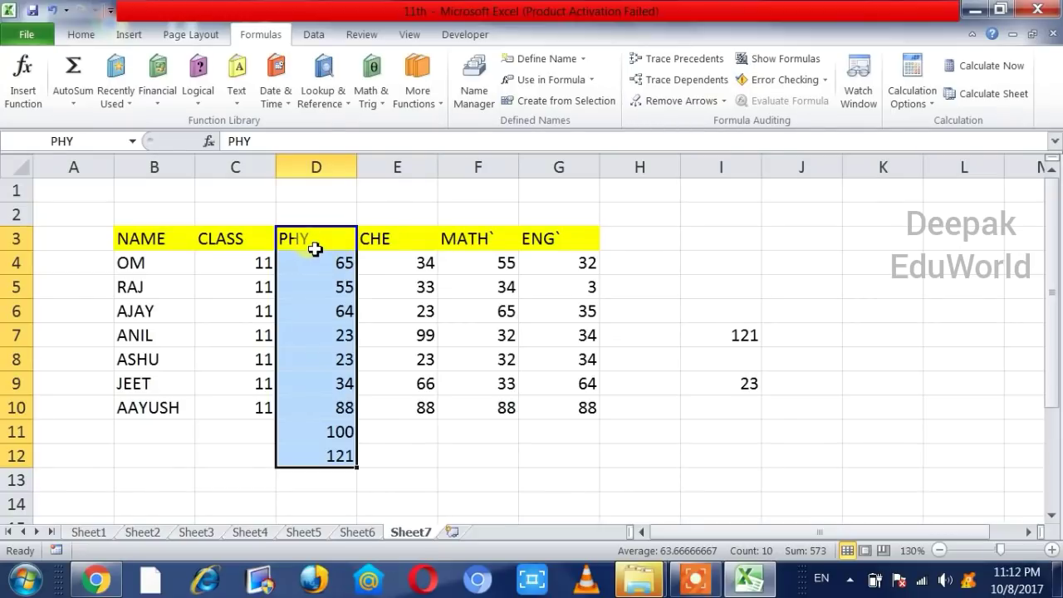
{"action": "left_click", "coordinate": [646, 262]}
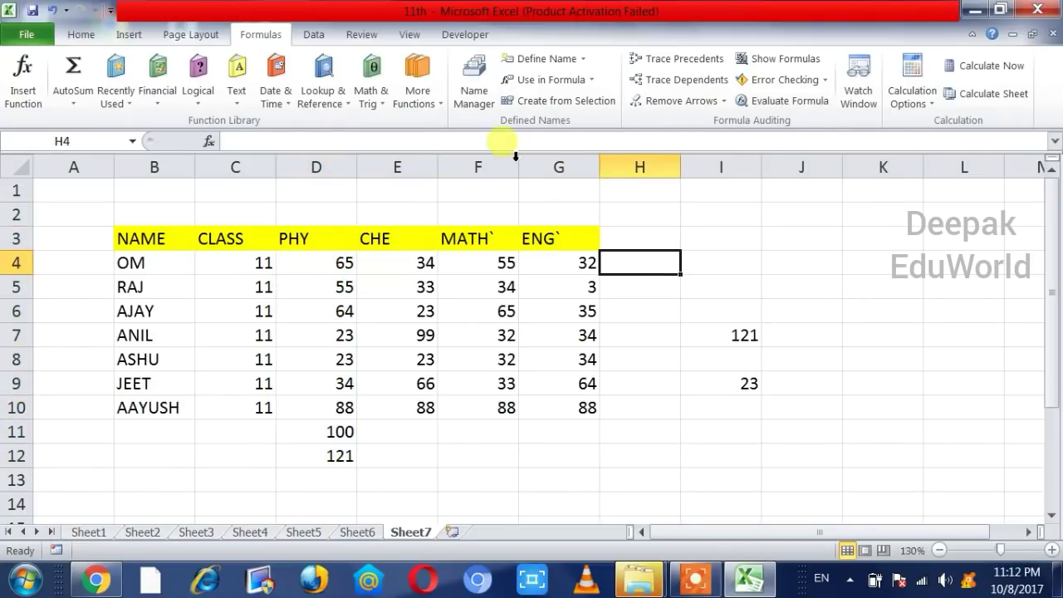
{"action": "left_click", "coordinate": [472, 112]}
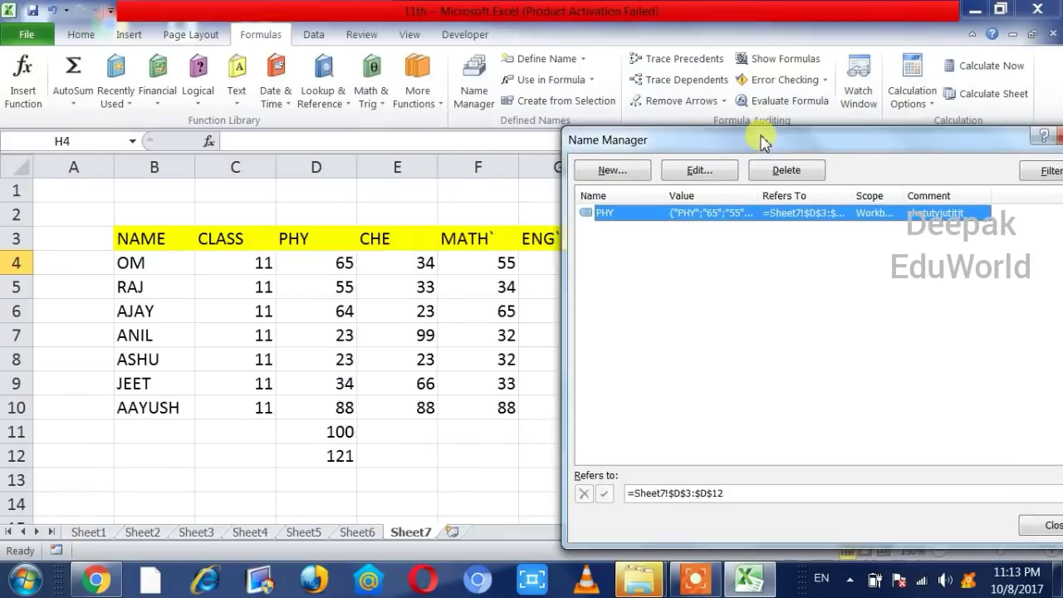
Define a new name 'math' referring to the MATH marks F4:F10
{"action": "left_click_drag", "start_coordinate": [548, 17], "coordinate": [790, 130]}
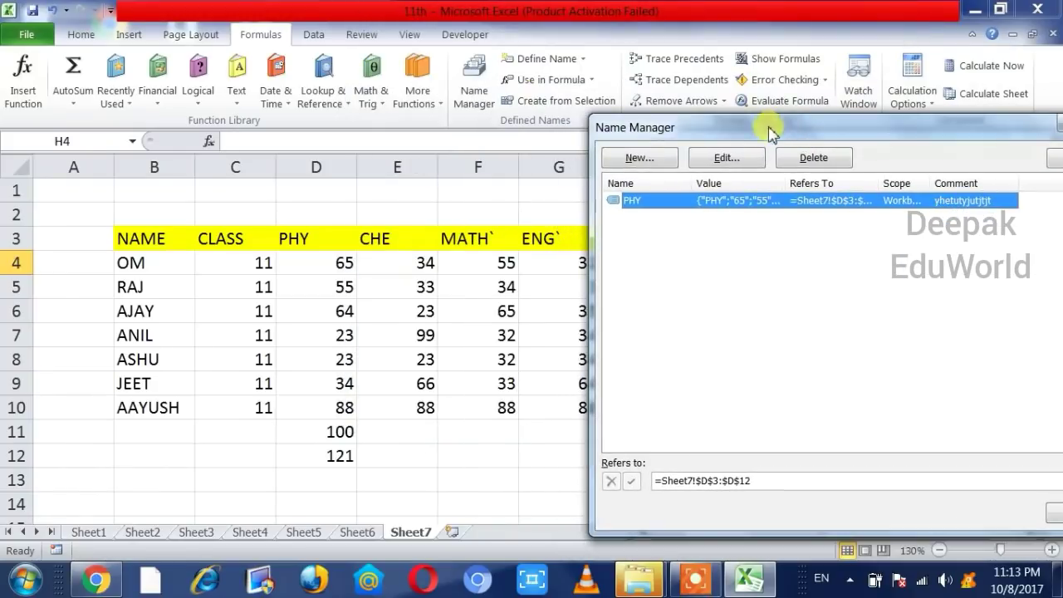
{"action": "left_click", "coordinate": [639, 159]}
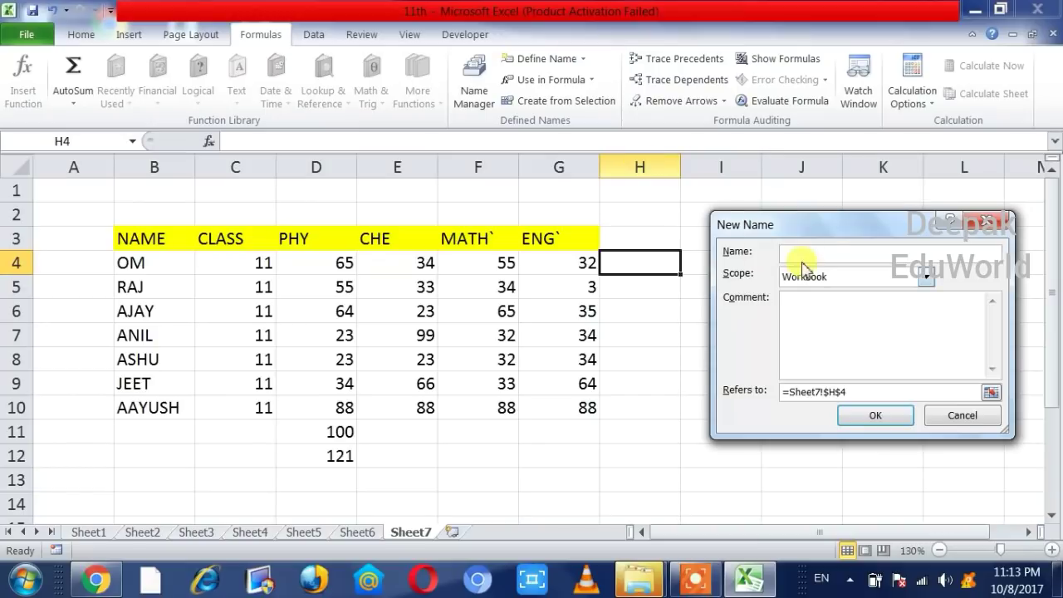
{"action": "left_click_drag", "start_coordinate": [834, 226], "coordinate": [789, 220]}
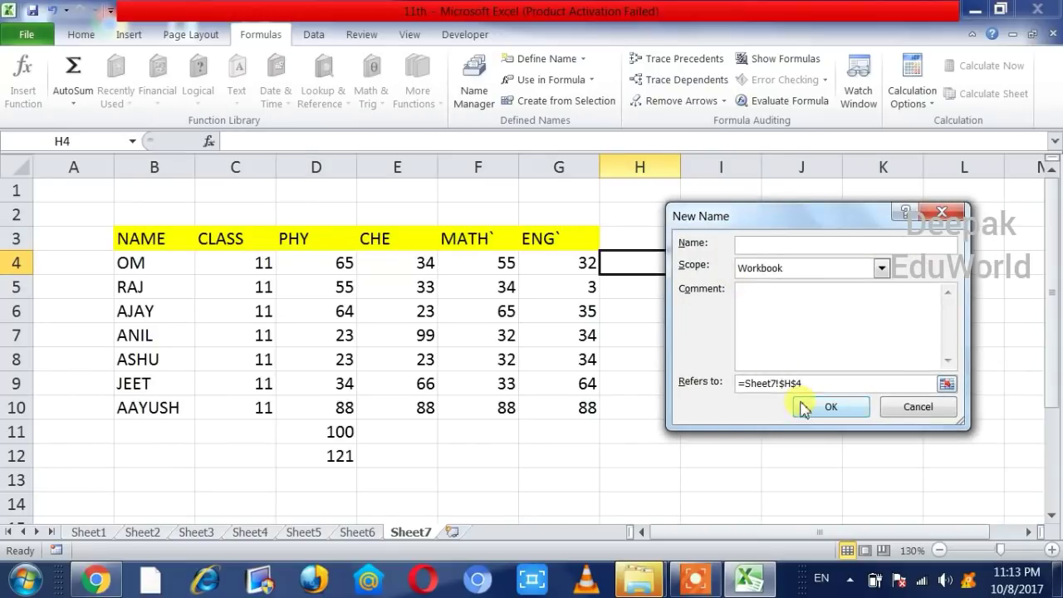
{"action": "left_click_drag", "start_coordinate": [820, 383], "coordinate": [734, 384]}
{"action": "left_click", "coordinate": [734, 384]}
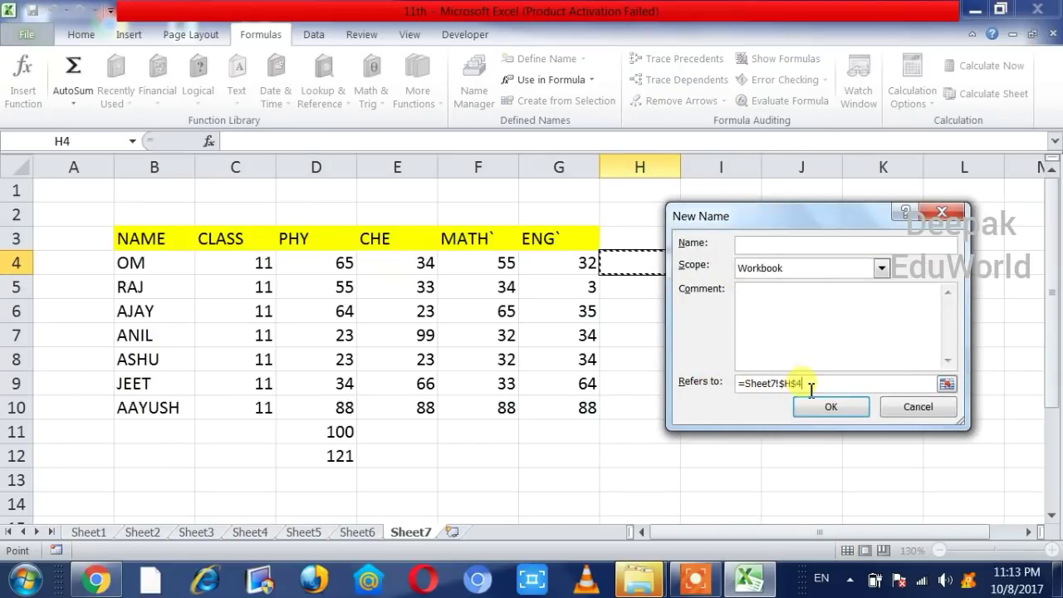
{"action": "left_click_drag", "start_coordinate": [809, 383], "coordinate": [736, 383]}
{"action": "left_click_drag", "start_coordinate": [478, 265], "coordinate": [486, 410]}
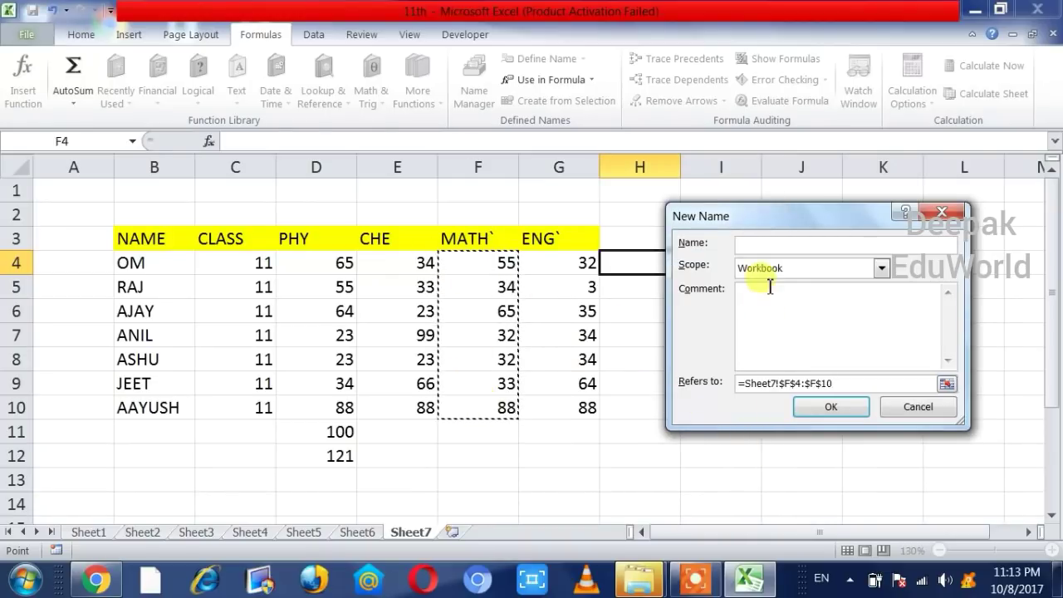
{"action": "left_click", "coordinate": [750, 245]}
{"action": "type", "text": "math"}
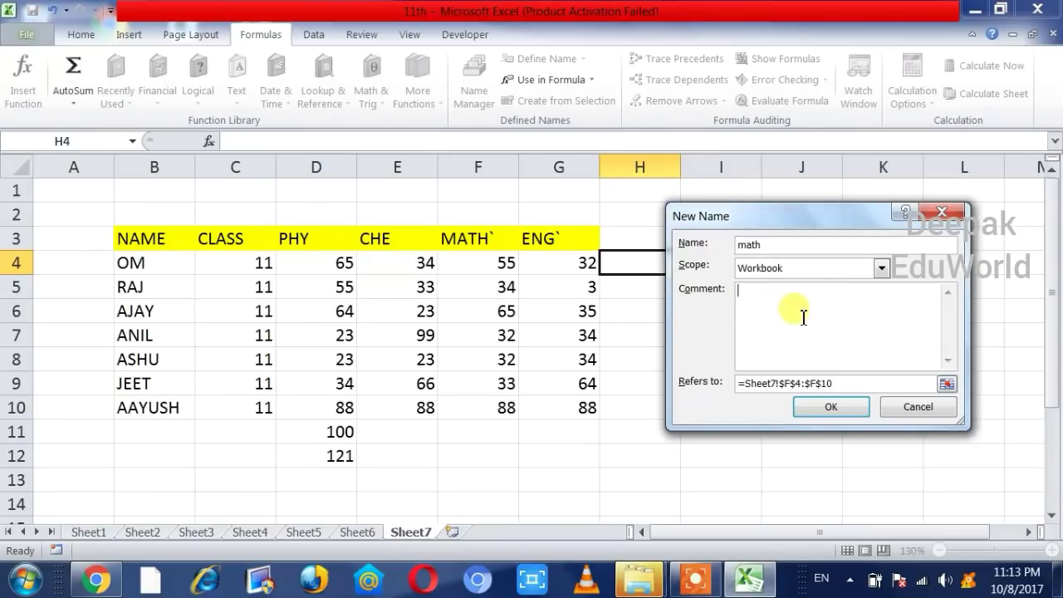
{"action": "left_click", "coordinate": [830, 406]}
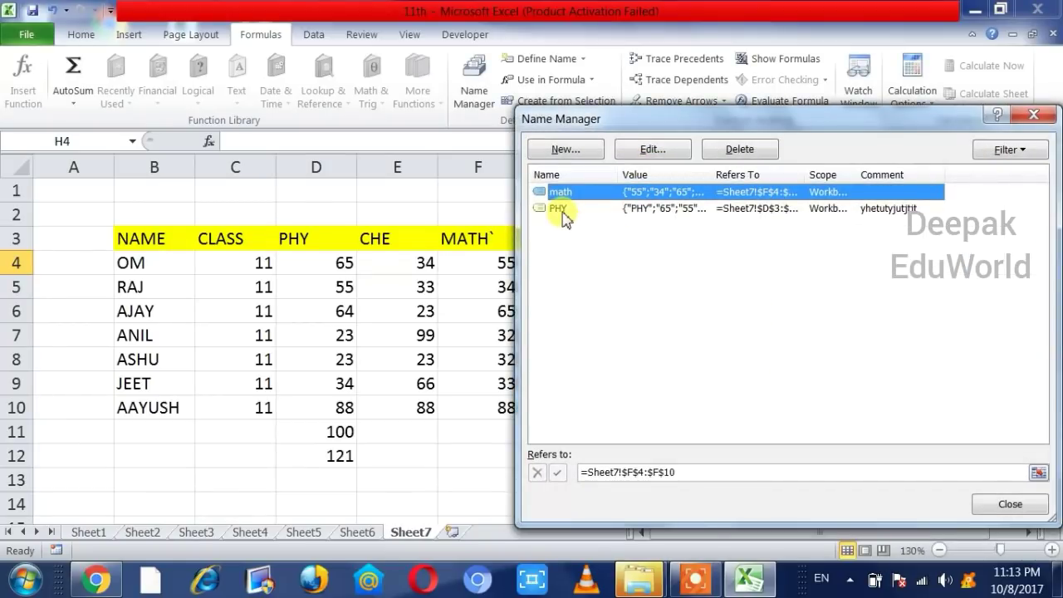
Compare the PHY and math ranges listed, then close Name Manager
{"action": "left_click", "coordinate": [558, 208]}
{"action": "left_click", "coordinate": [597, 192]}
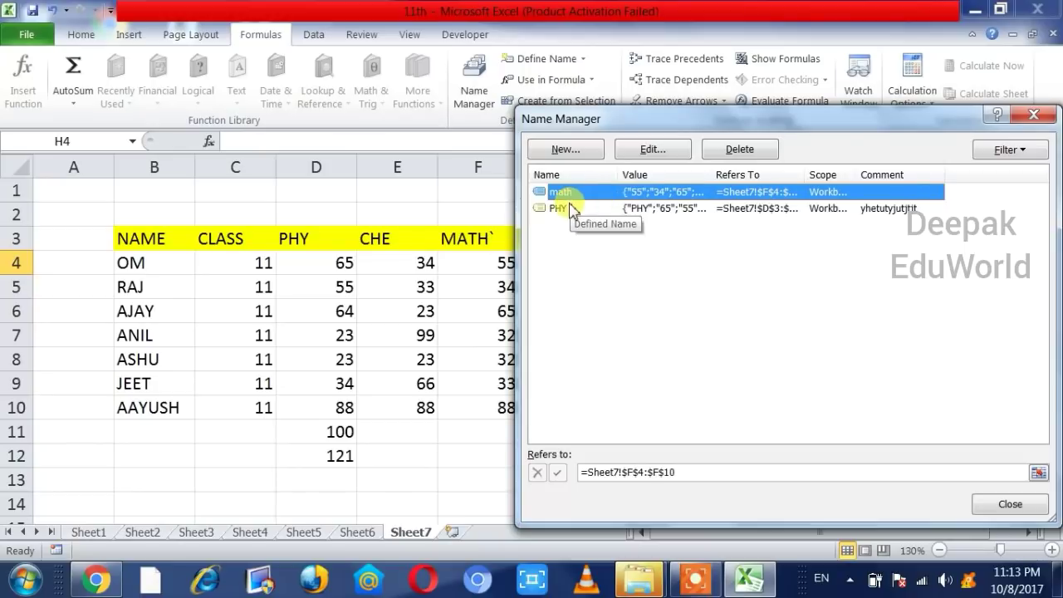
{"action": "left_click", "coordinate": [704, 208]}
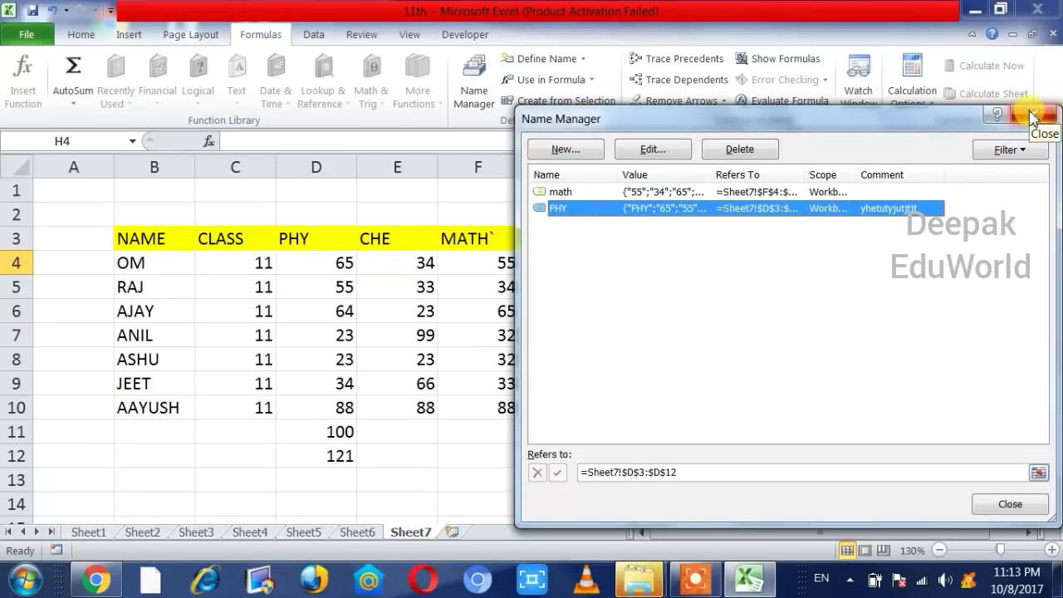
{"action": "left_click", "coordinate": [1032, 116]}
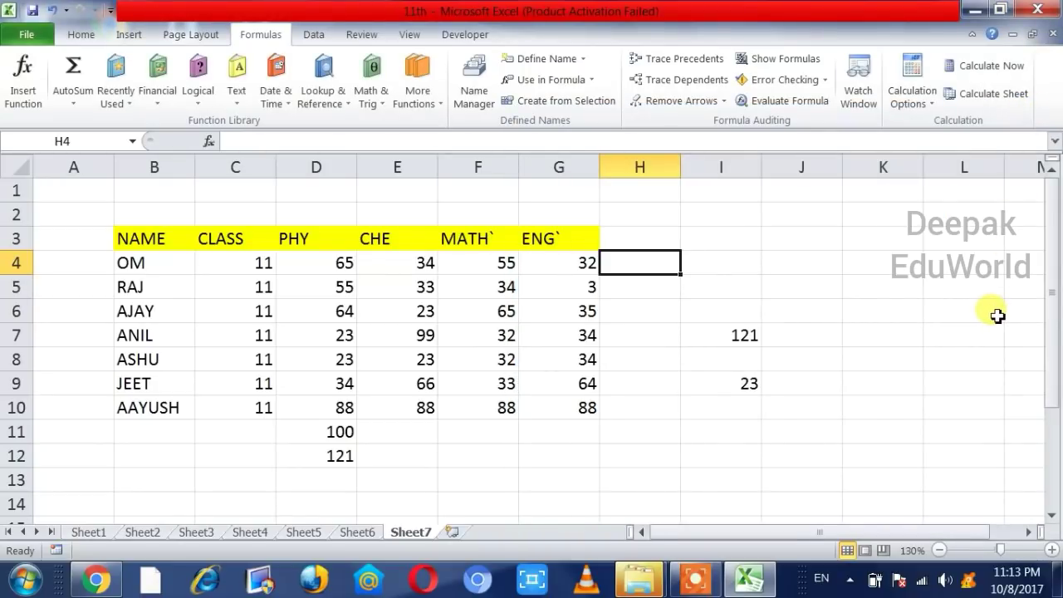
Enter =max(math) in I12, inserting math from Use in Formula, giving 88
{"action": "left_click", "coordinate": [702, 465]}
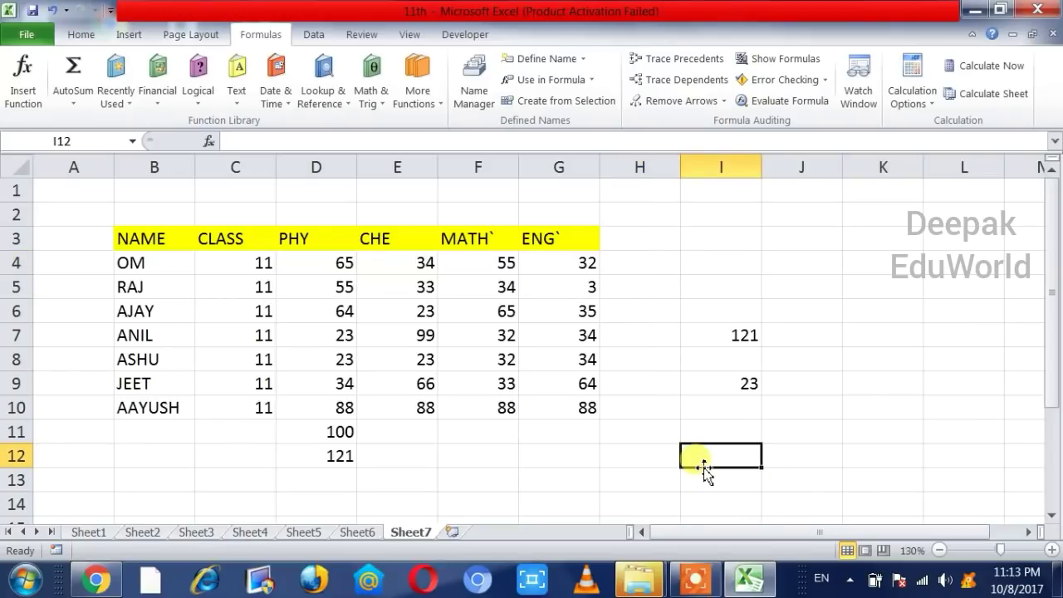
{"action": "type", "text": "=m"}
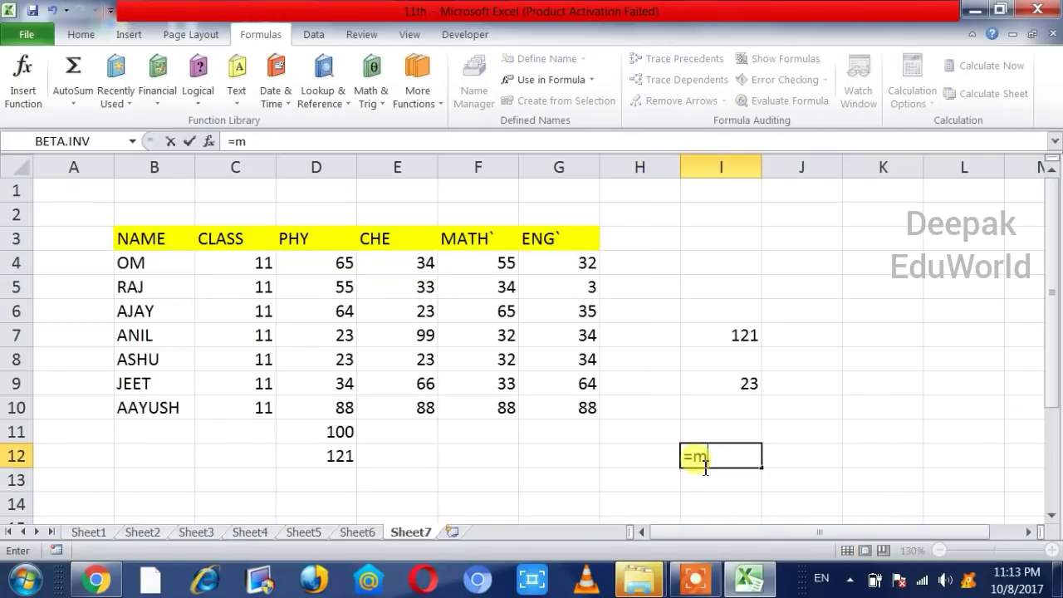
{"action": "type", "text": "a"}
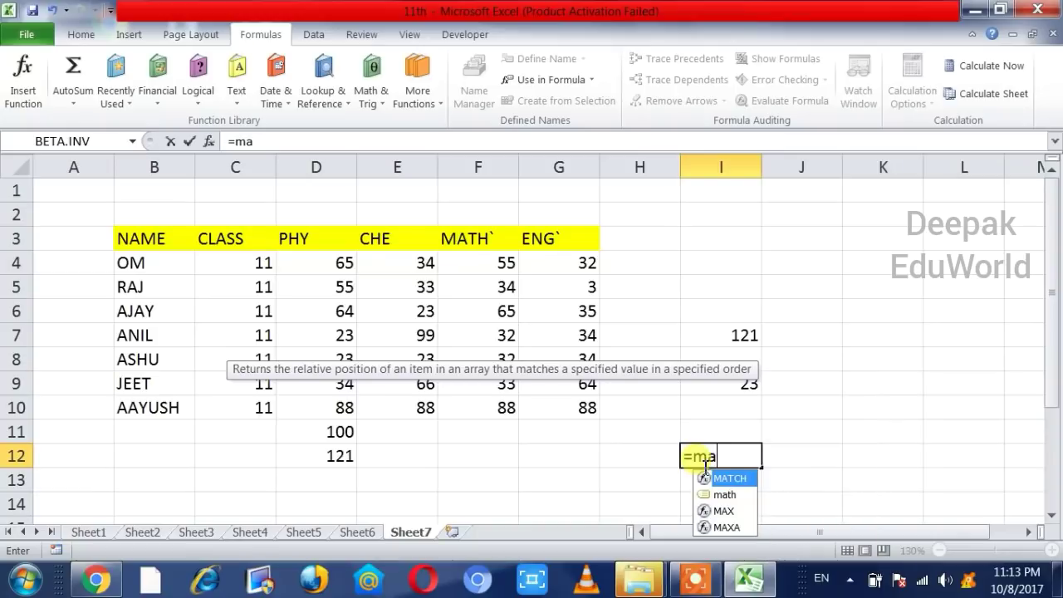
{"action": "type", "text": "x"}
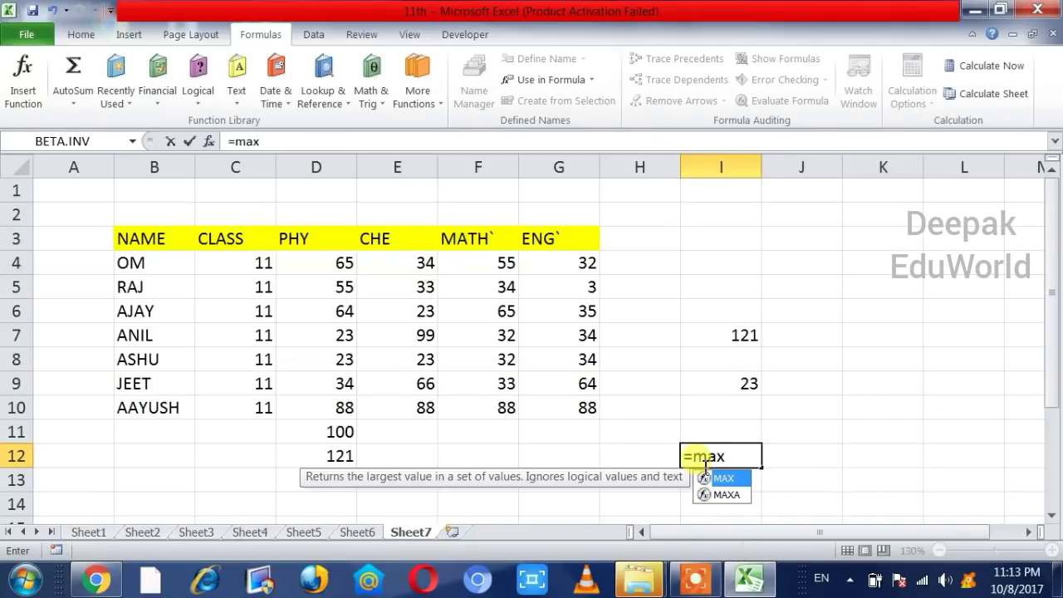
{"action": "type", "text": "("}
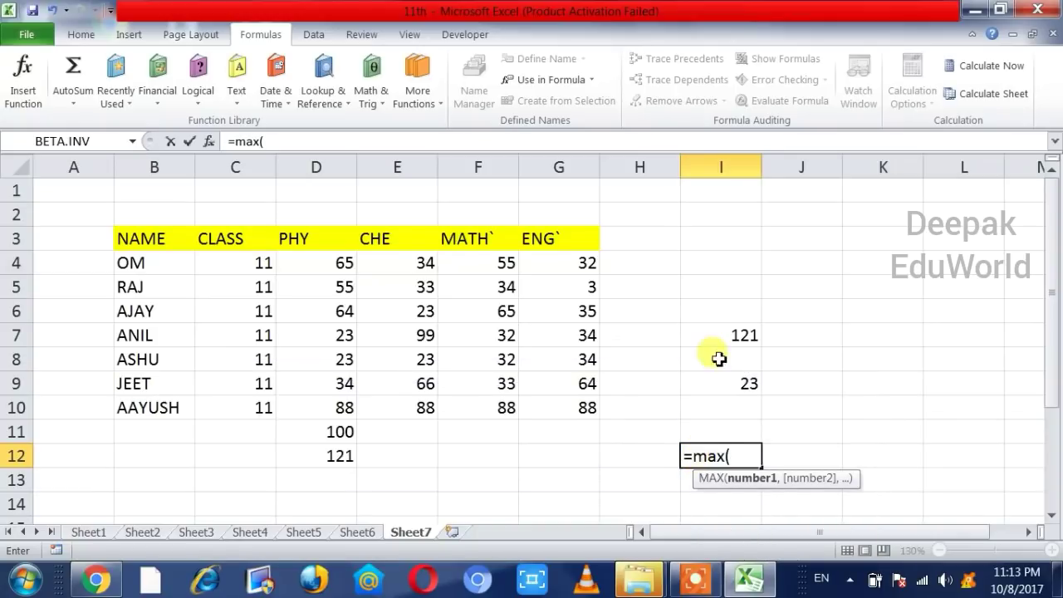
{"action": "left_click", "coordinate": [597, 81]}
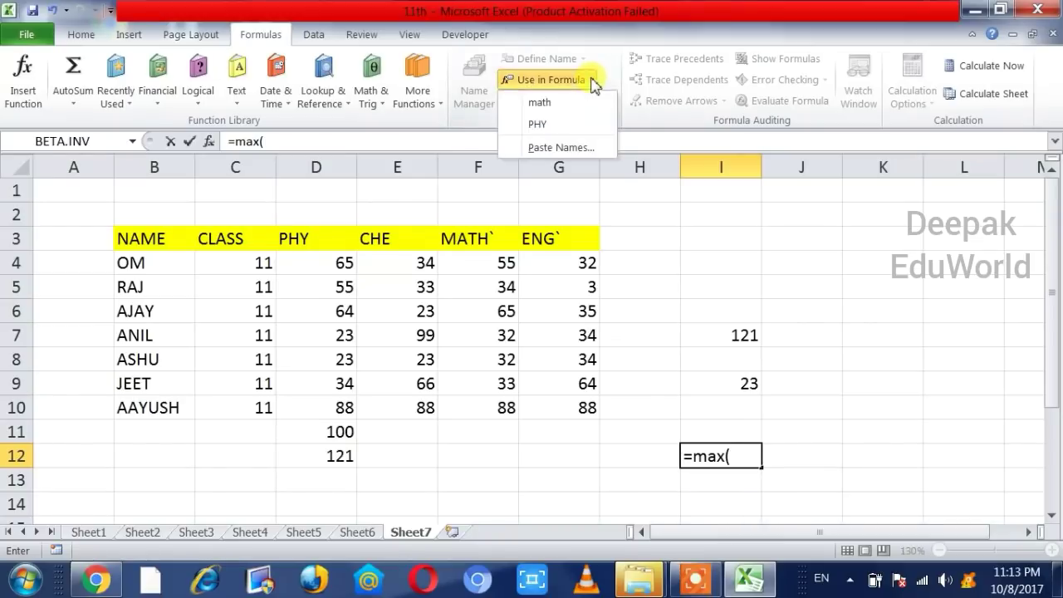
{"action": "left_click", "coordinate": [546, 102]}
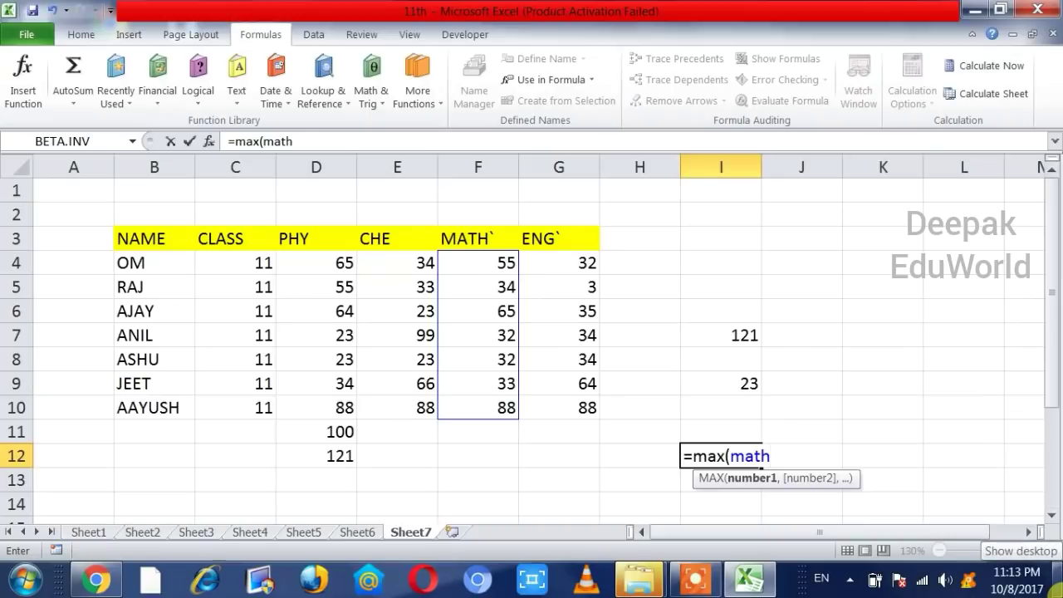
{"action": "left_click", "coordinate": [1054, 588]}
{"action": "type", "text": ")"}
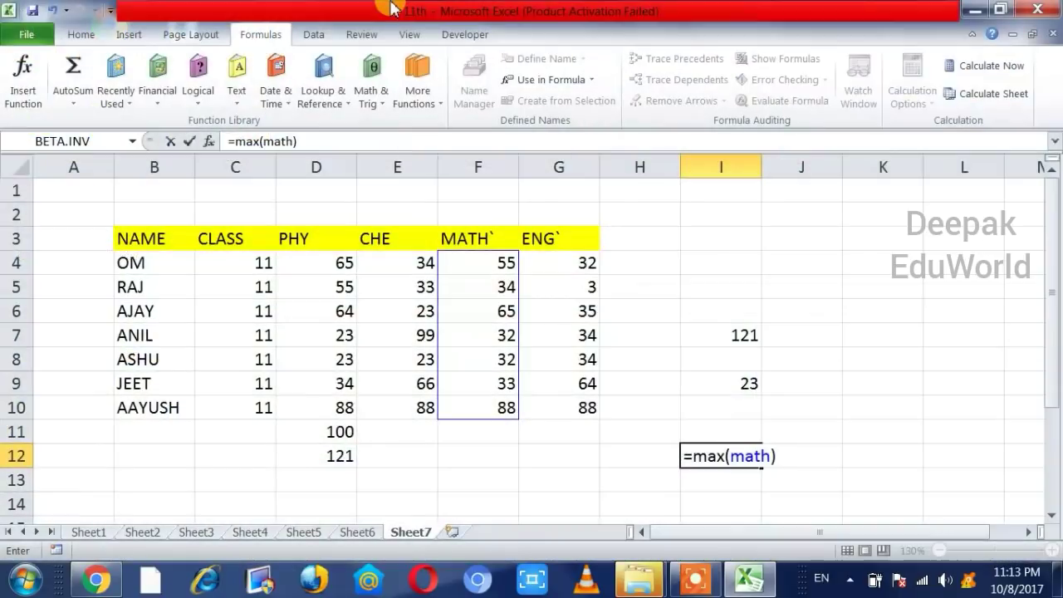
{"action": "key", "text": "Return"}
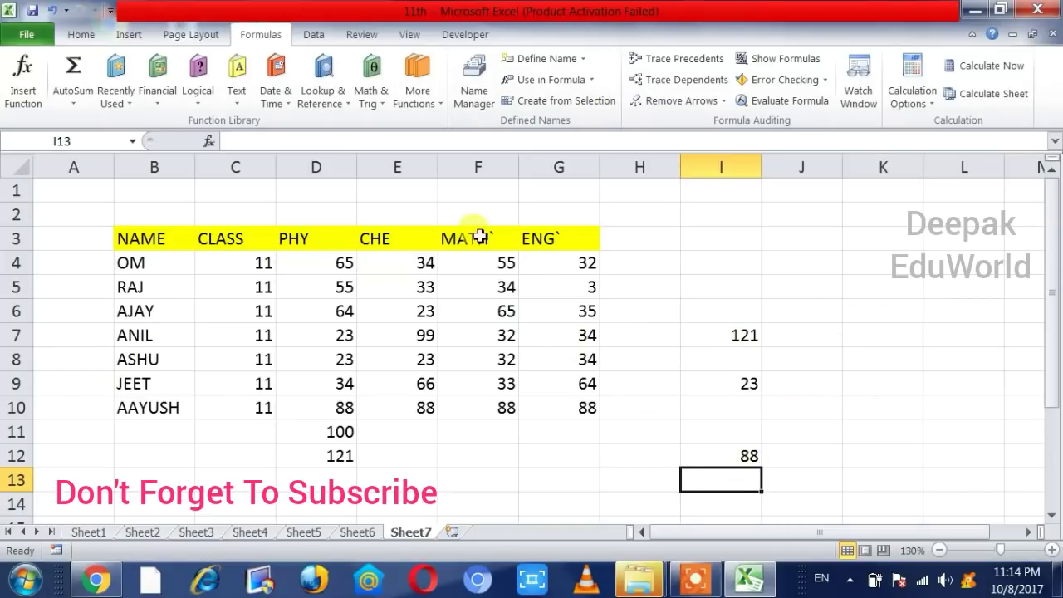
Delete the math name and inspect the resulting #NAME? error in I12
{"action": "left_click", "coordinate": [477, 98]}
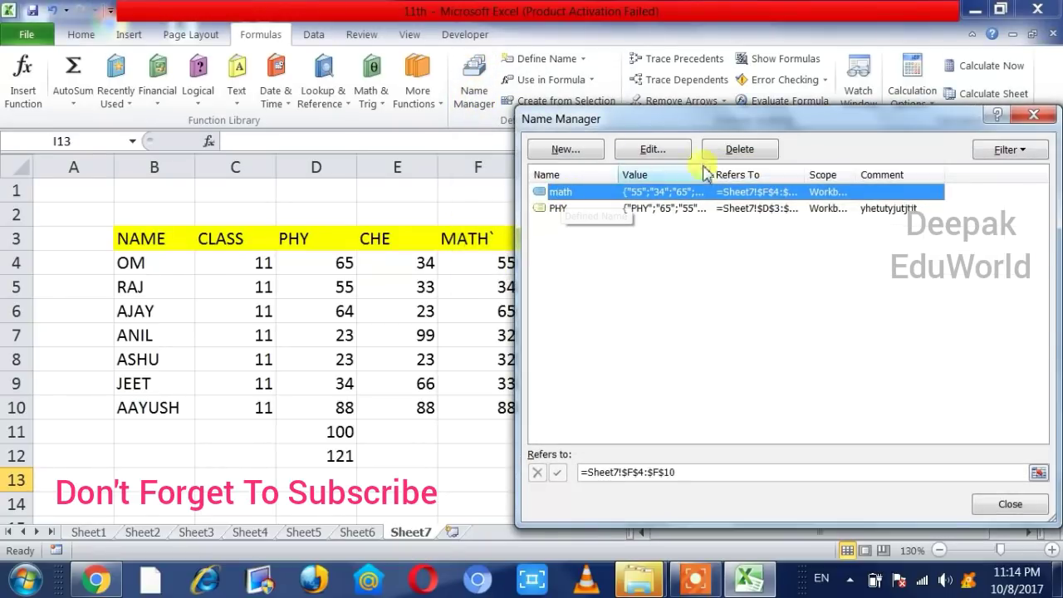
{"action": "left_click", "coordinate": [735, 149]}
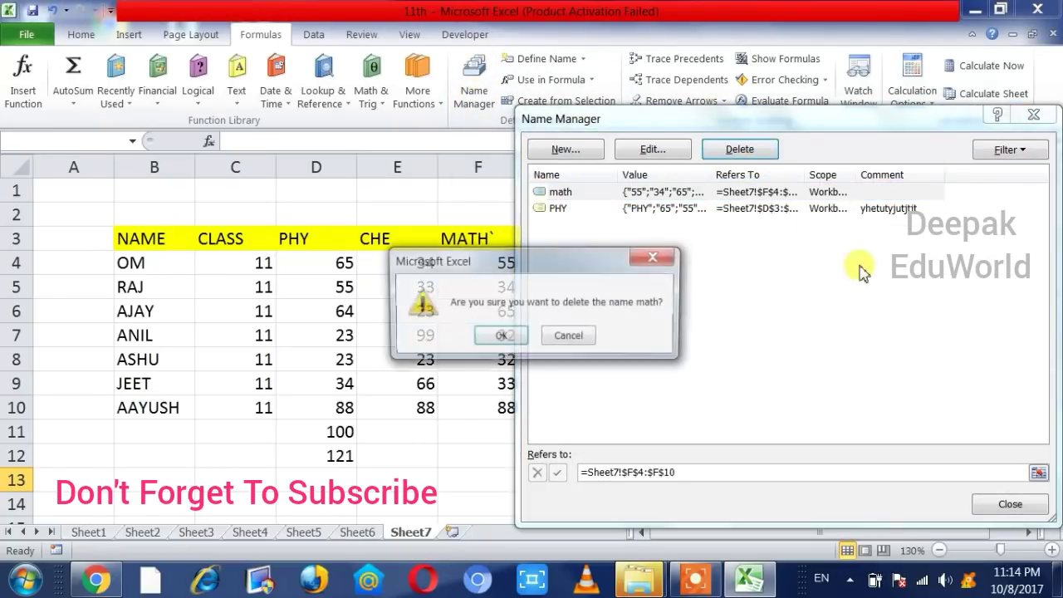
{"action": "left_click", "coordinate": [509, 337]}
{"action": "left_click", "coordinate": [1033, 114]}
{"action": "left_click", "coordinate": [874, 402]}
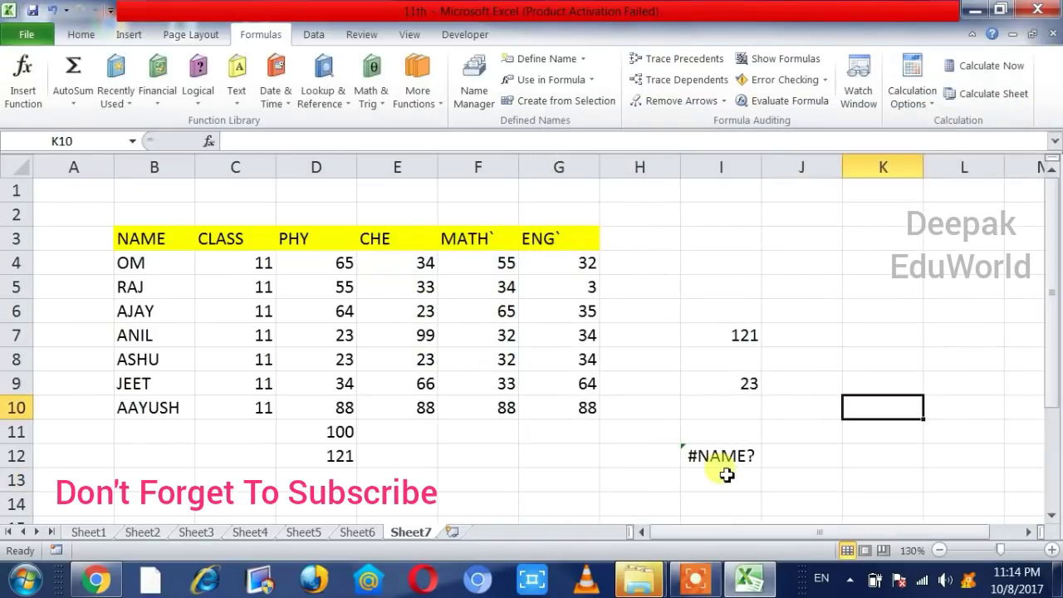
{"action": "left_click", "coordinate": [713, 458]}
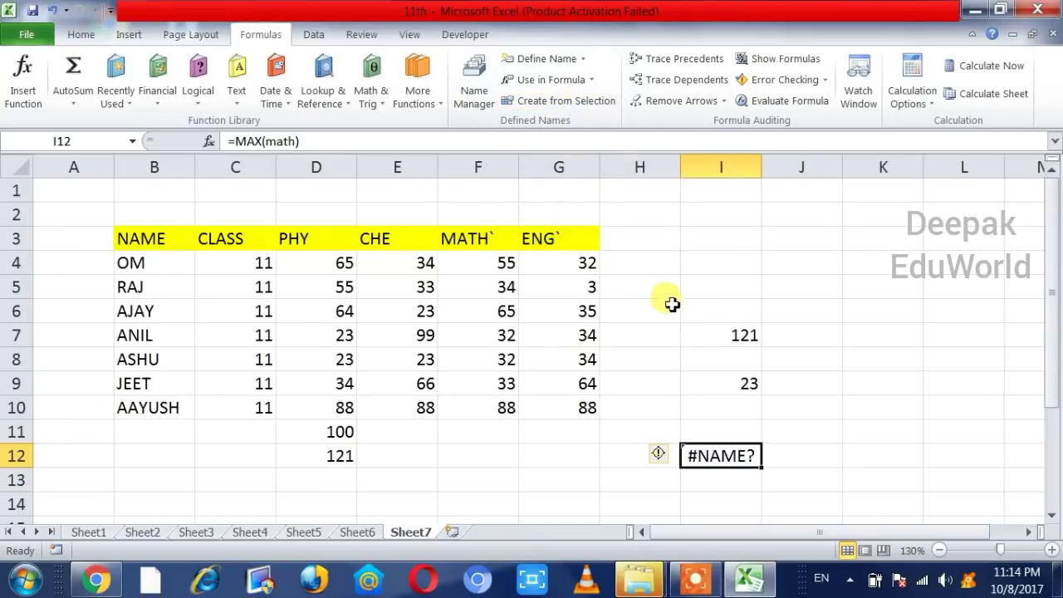
Clear the old 121, 23 and #NAME? results from H5:J13
{"action": "left_click_drag", "start_coordinate": [664, 292], "coordinate": [792, 502]}
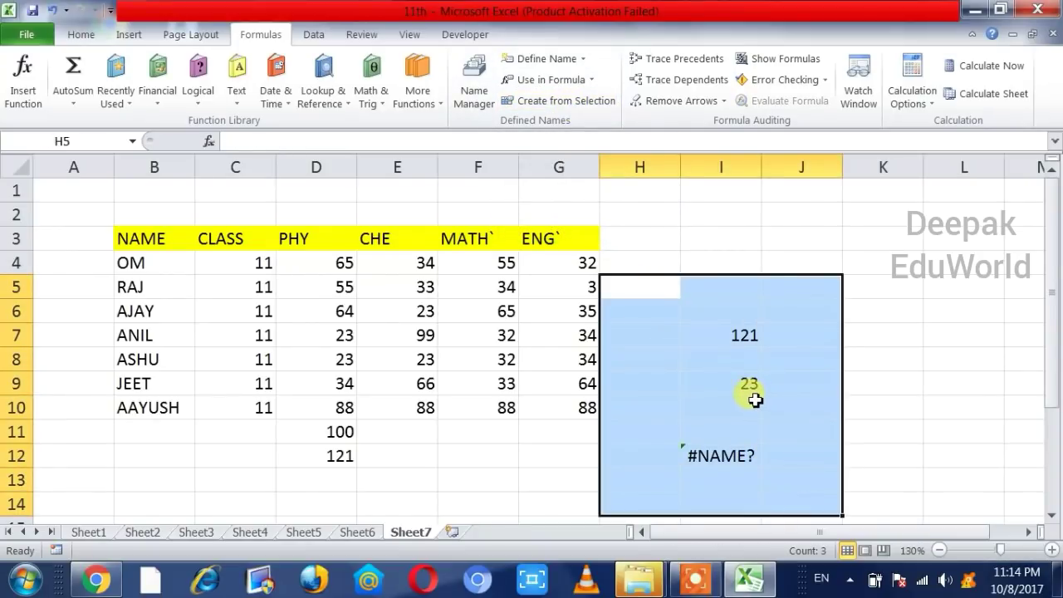
{"action": "key", "text": "Delete"}
{"action": "left_click", "coordinate": [859, 335]}
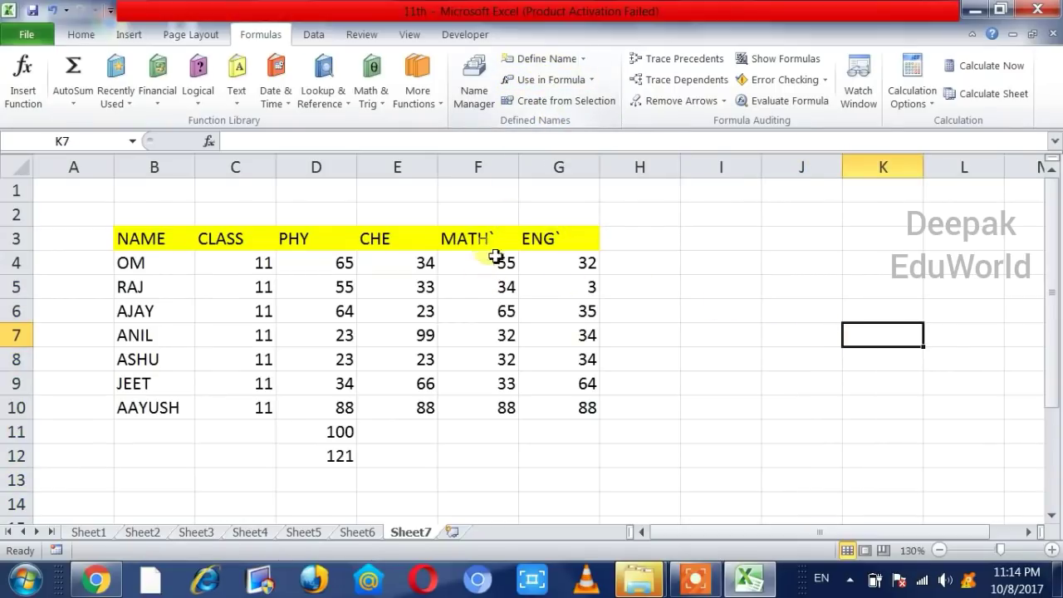
Select the MATH, ENG and CHE mark columns in turn to review them
{"action": "left_click_drag", "start_coordinate": [481, 238], "coordinate": [503, 407]}
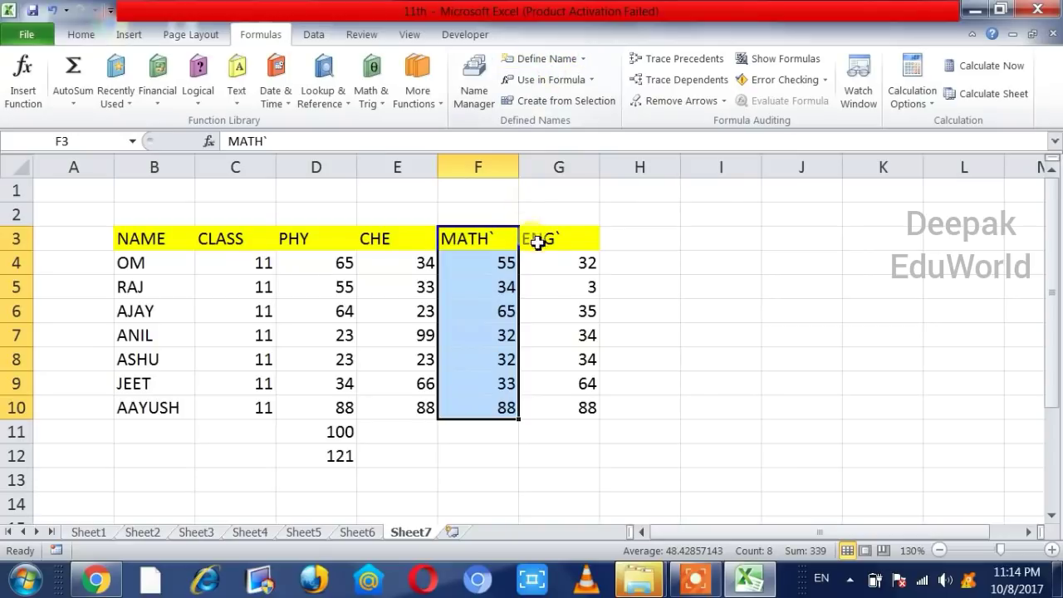
{"action": "left_click_drag", "start_coordinate": [544, 238], "coordinate": [555, 401]}
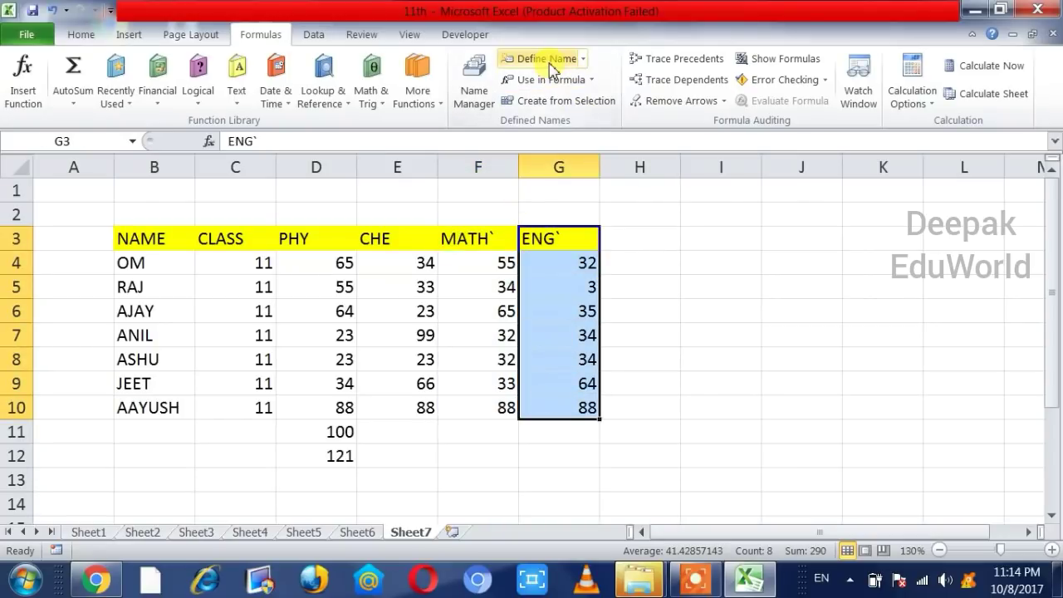
{"action": "left_click_drag", "start_coordinate": [390, 241], "coordinate": [385, 405]}
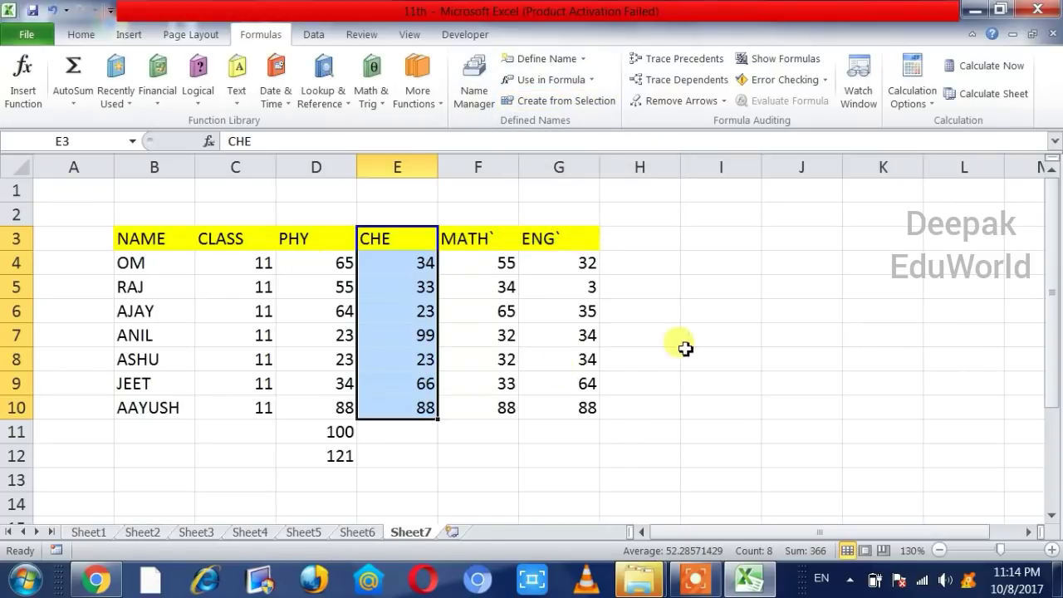
{"action": "left_click", "coordinate": [728, 332]}
Delete the PHY name in Name Manager so the workbook has no defined names
{"action": "left_click", "coordinate": [470, 108]}
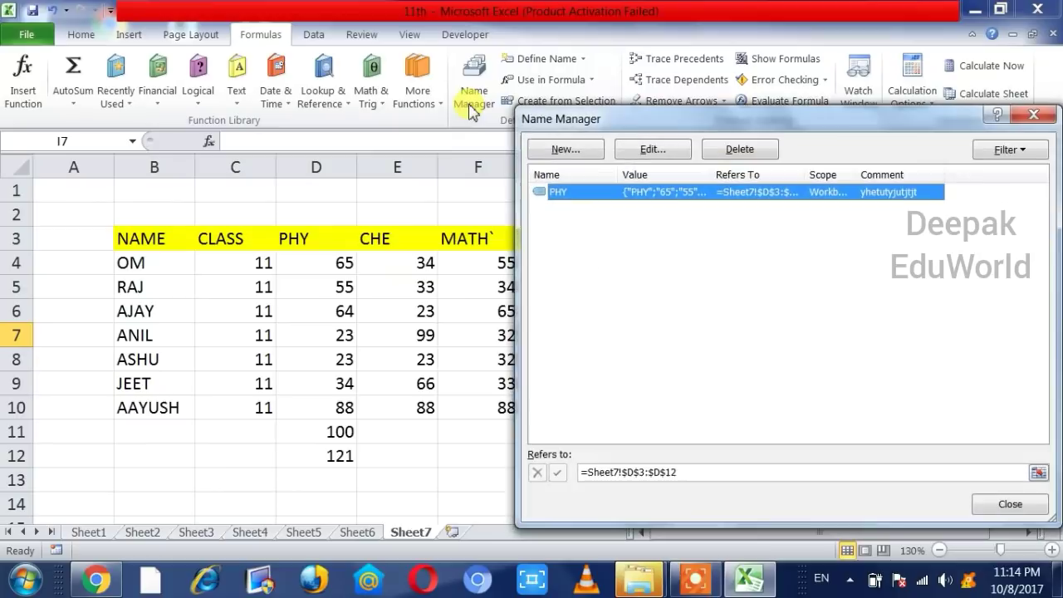
{"action": "left_click", "coordinate": [739, 151]}
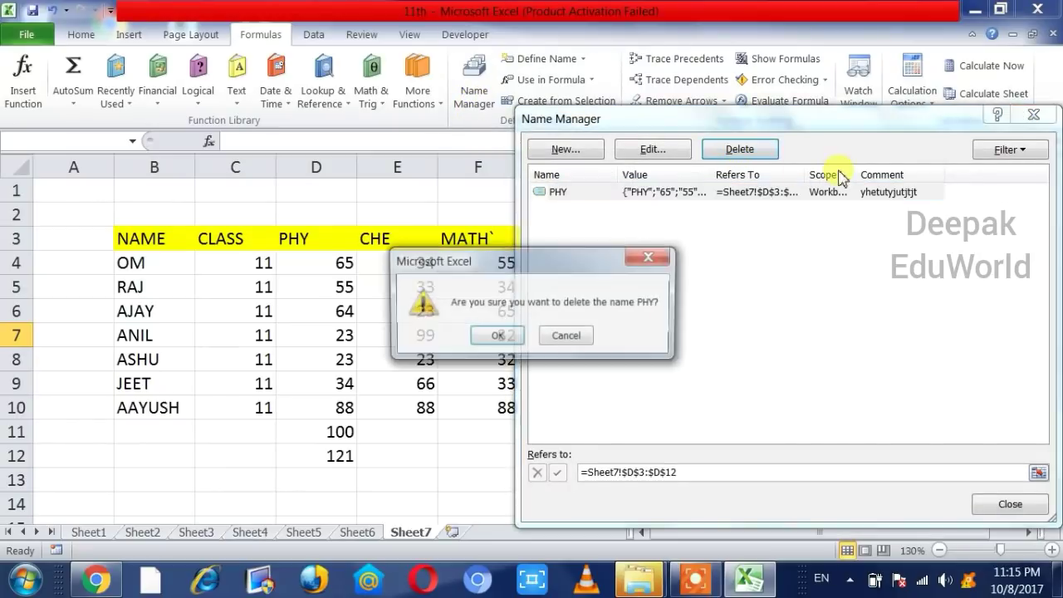
{"action": "left_click", "coordinate": [498, 335]}
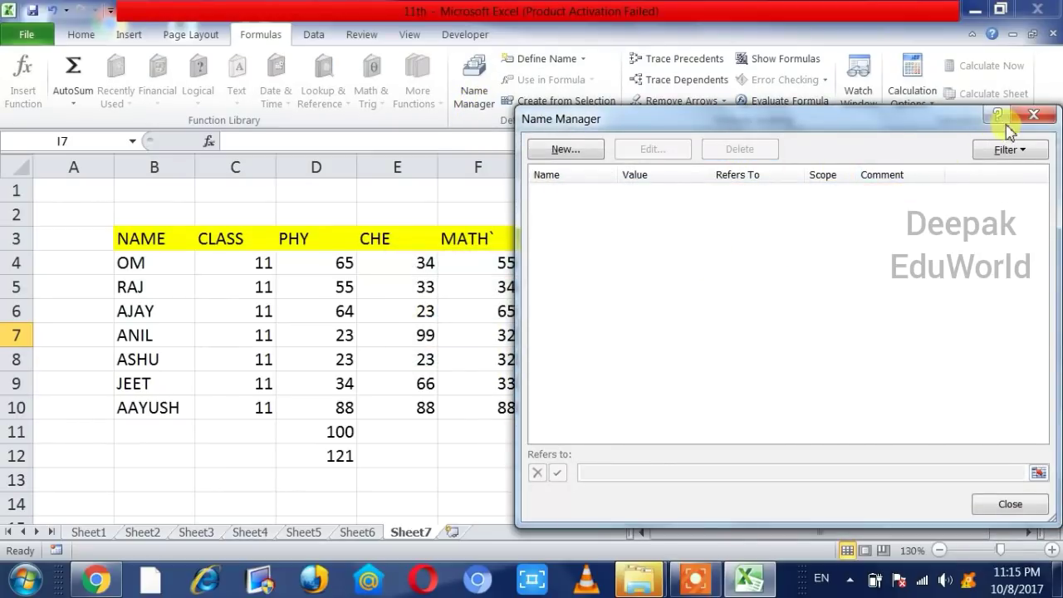
{"action": "left_click", "coordinate": [1031, 114]}
{"action": "left_click", "coordinate": [863, 261]}
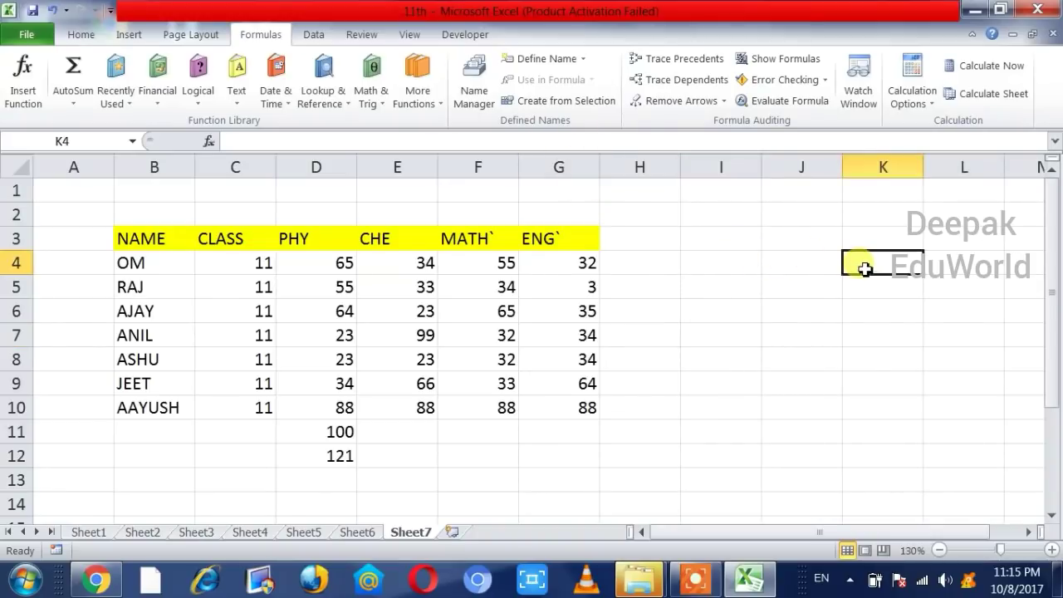
Create names PHY, CHE, MATH and ENG from the top row of D3:G10
{"action": "left_click_drag", "start_coordinate": [305, 241], "coordinate": [561, 405]}
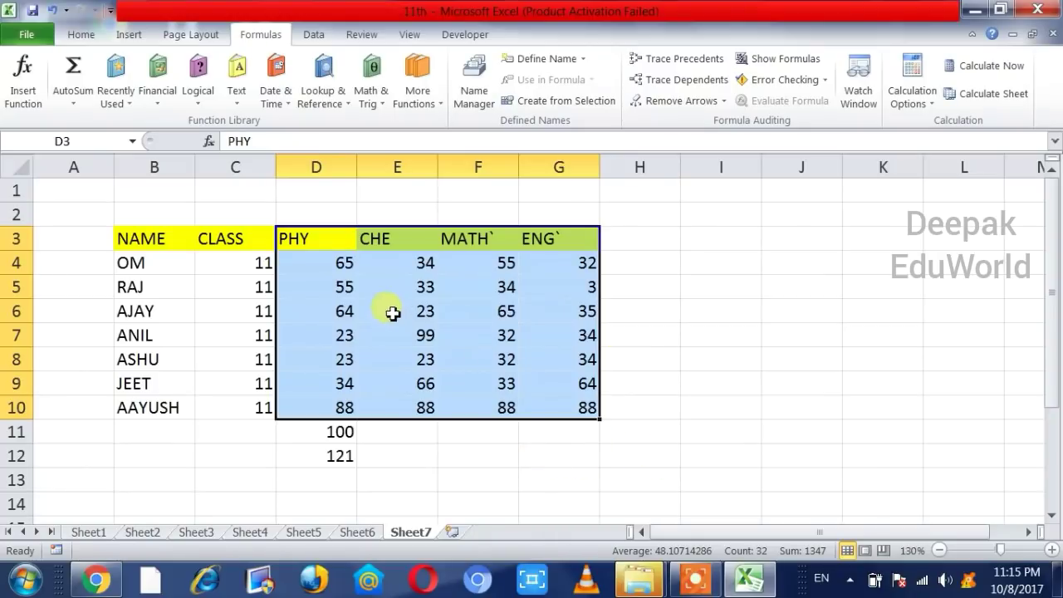
{"action": "left_click", "coordinate": [556, 101]}
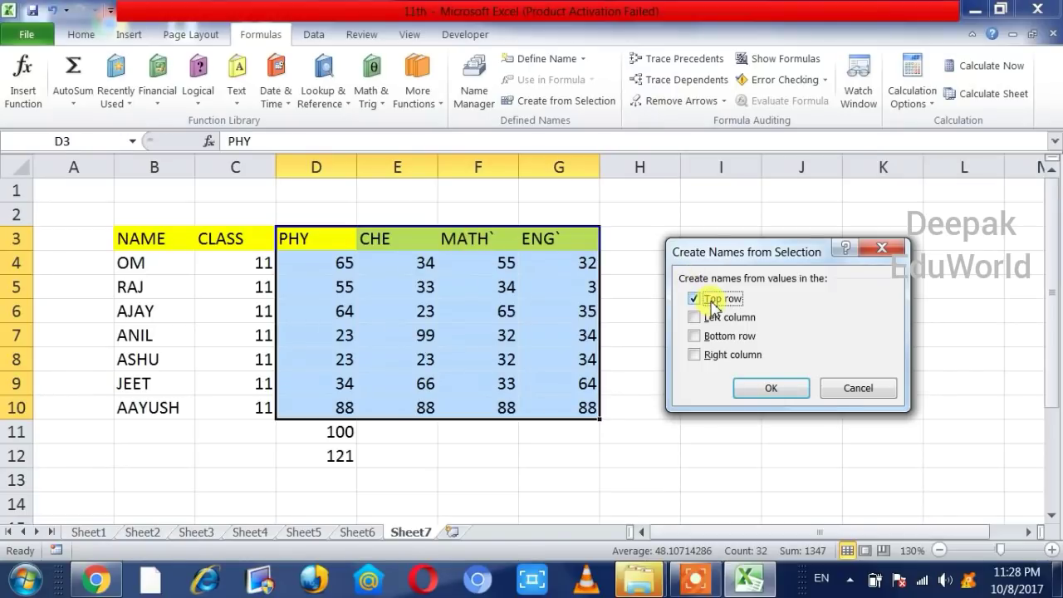
{"action": "left_click", "coordinate": [764, 386]}
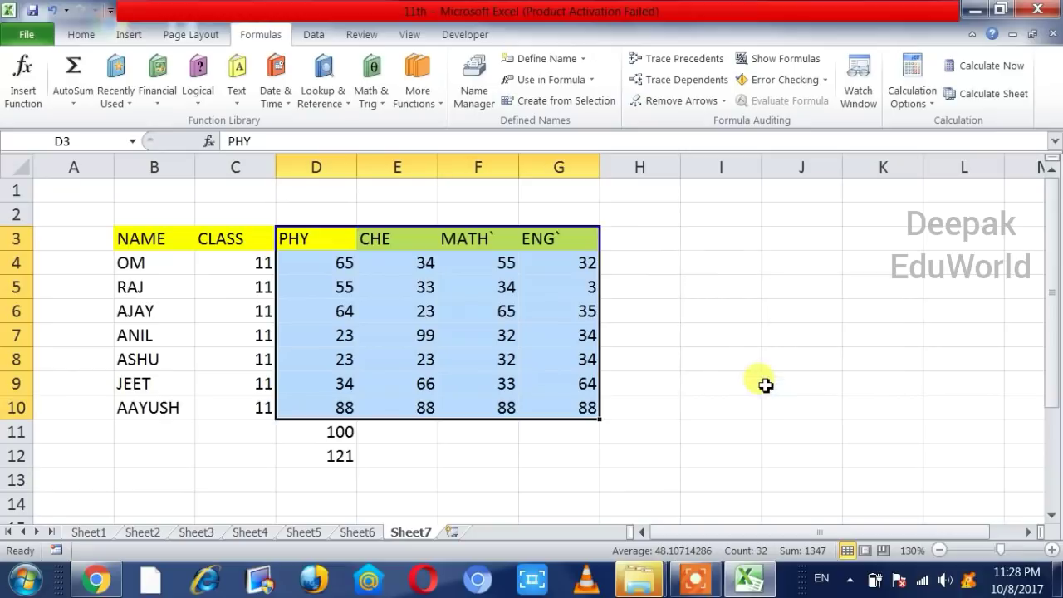
{"action": "left_click", "coordinate": [703, 310]}
{"action": "left_click", "coordinate": [595, 83]}
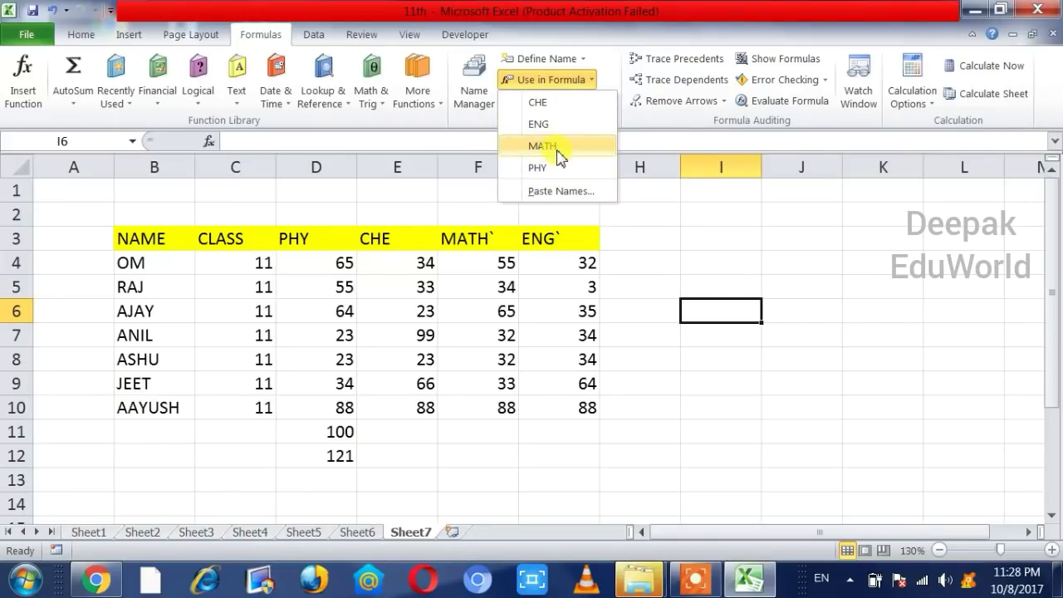
Enter =average(che) in I9, showing the CHE average 52.28571
{"action": "left_click", "coordinate": [715, 382]}
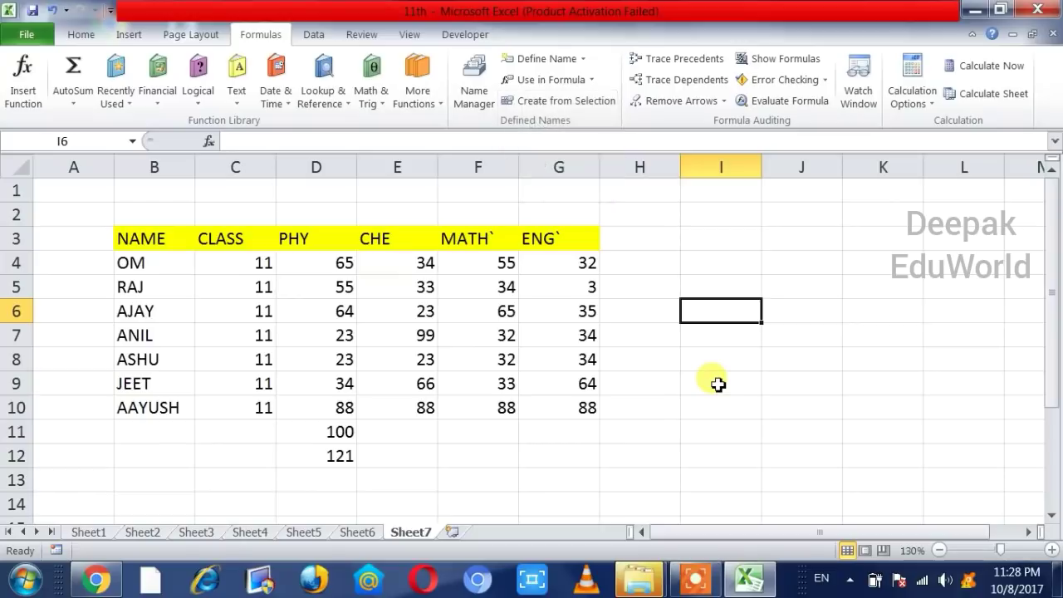
{"action": "left_click", "coordinate": [718, 385]}
{"action": "type", "text": "="}
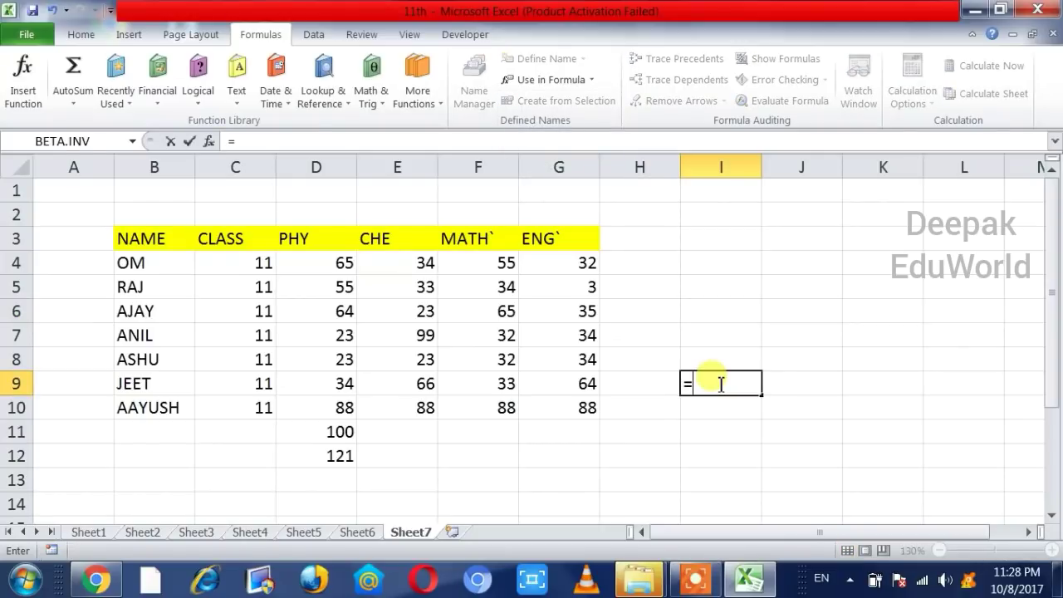
{"action": "type", "text": "aver"}
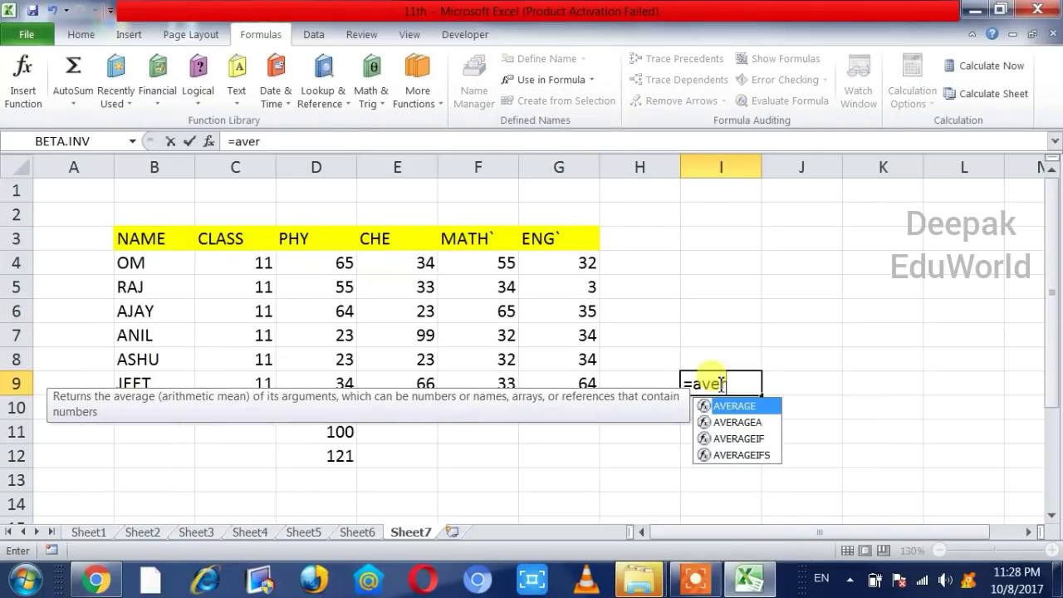
{"action": "type", "text": "age("}
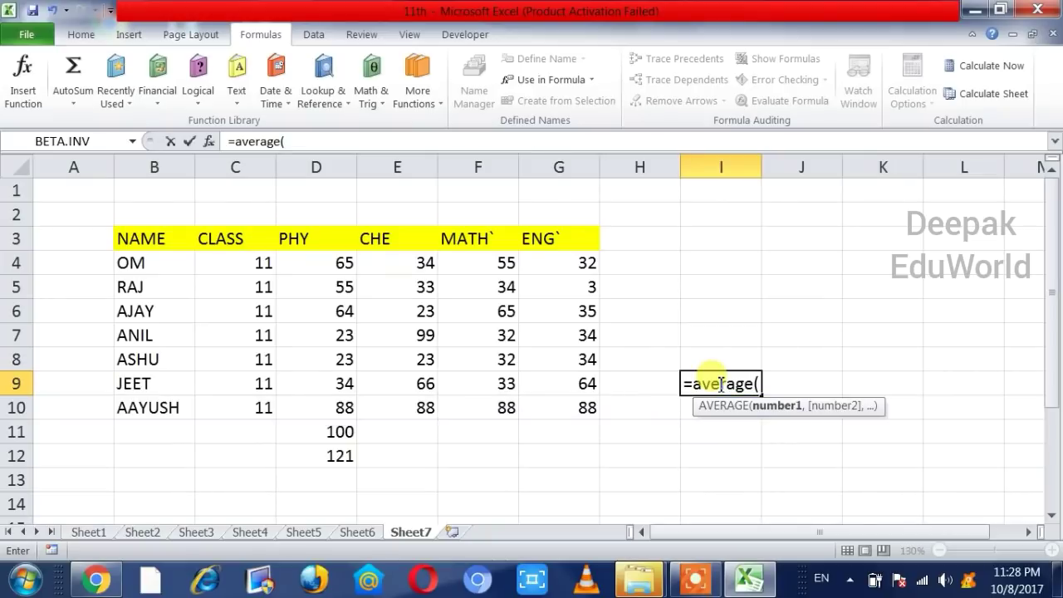
{"action": "type", "text": "che)"}
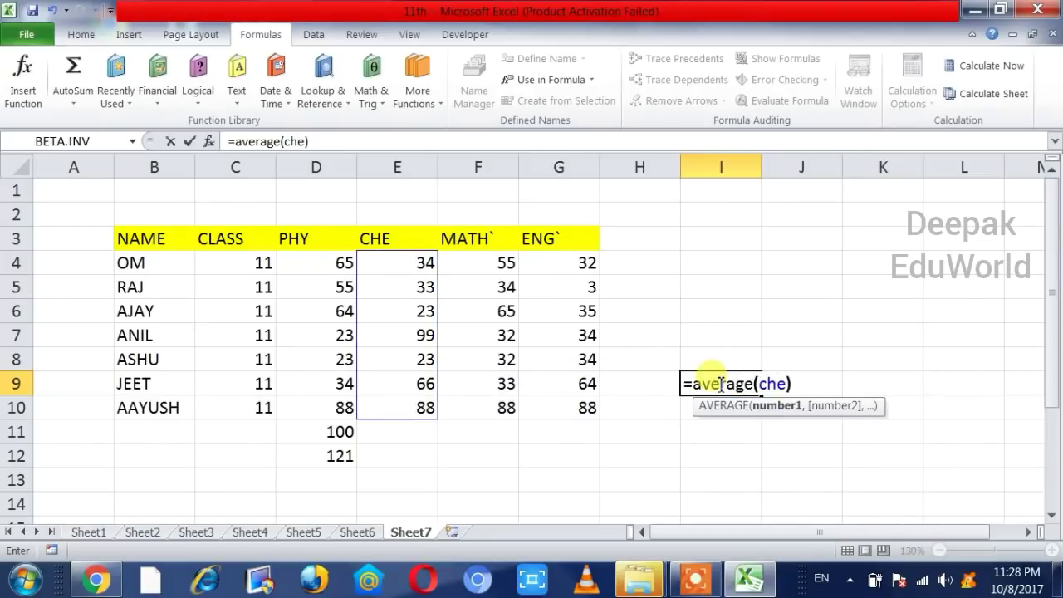
{"action": "key", "text": "Return"}
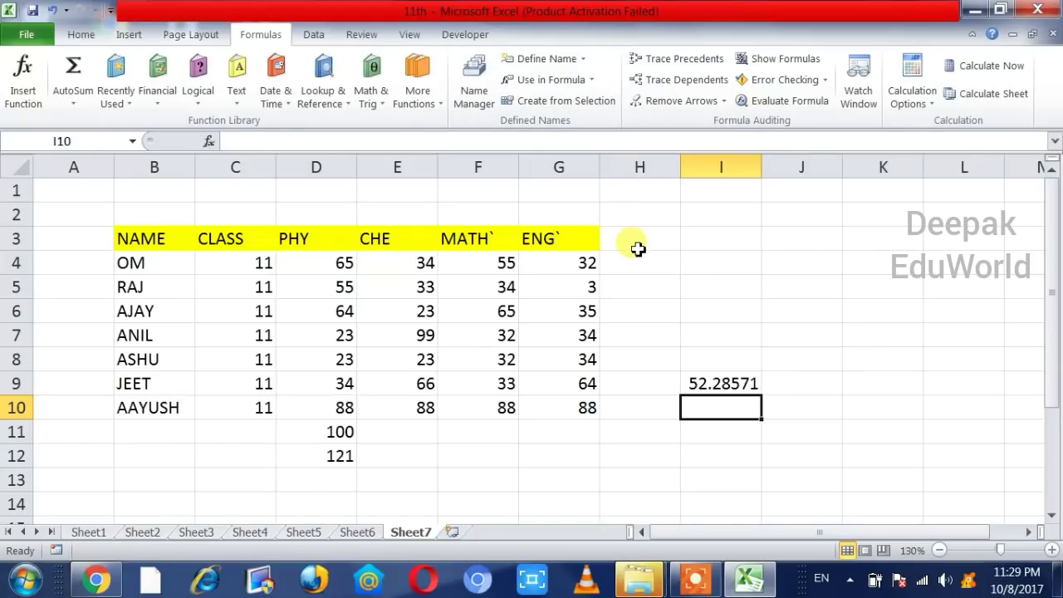
Enter =MAX(ENG) in J5 so it shows the highest ENG mark, 88
{"action": "left_click_drag", "start_coordinate": [538, 238], "coordinate": [540, 409]}
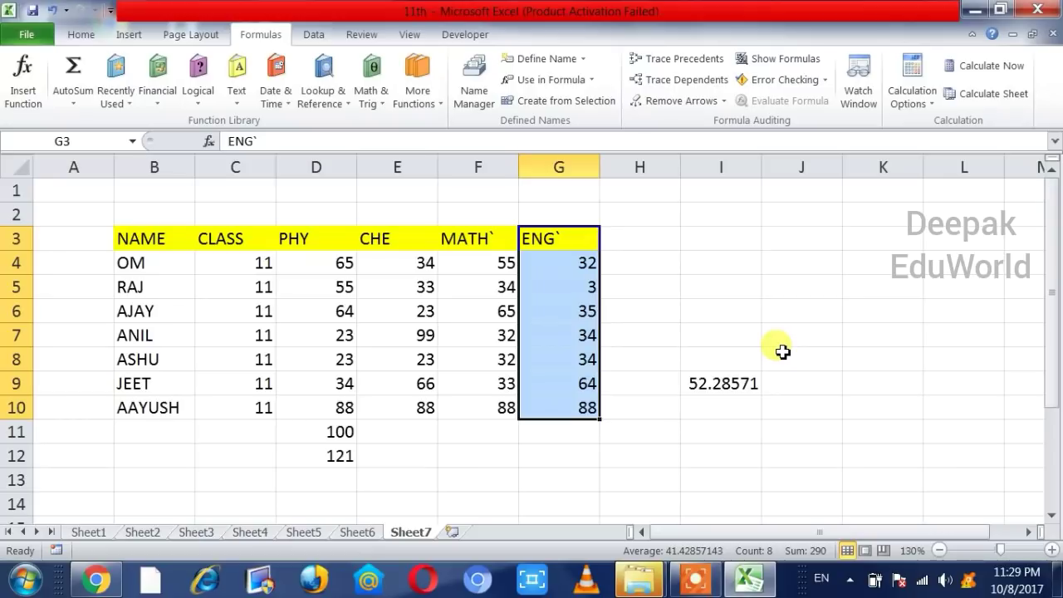
{"action": "left_click", "coordinate": [814, 279]}
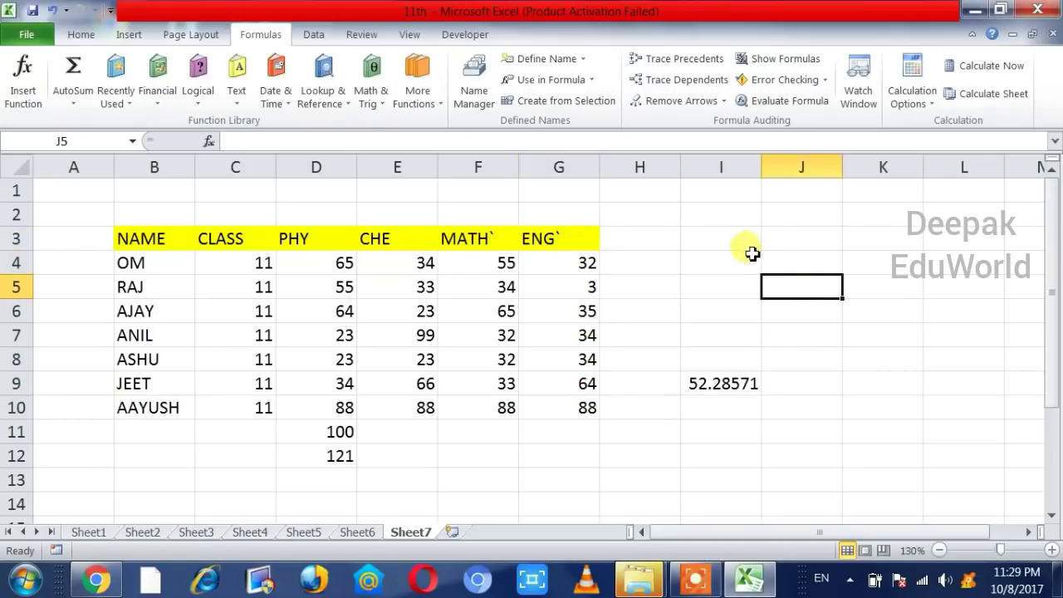
{"action": "type", "text": "=max"}
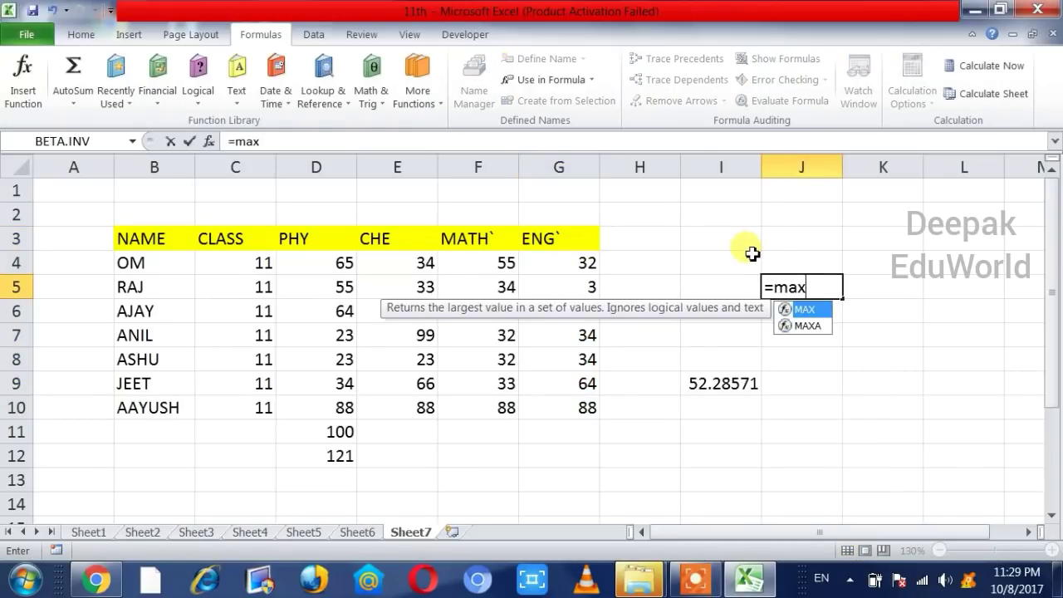
{"action": "type", "text": "("}
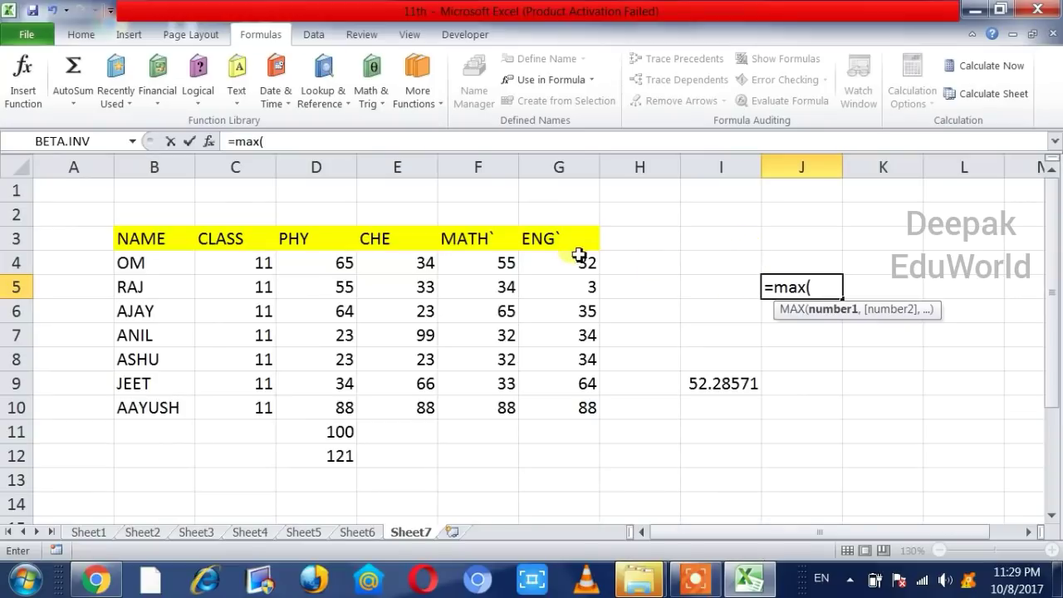
{"action": "left_click", "coordinate": [590, 83]}
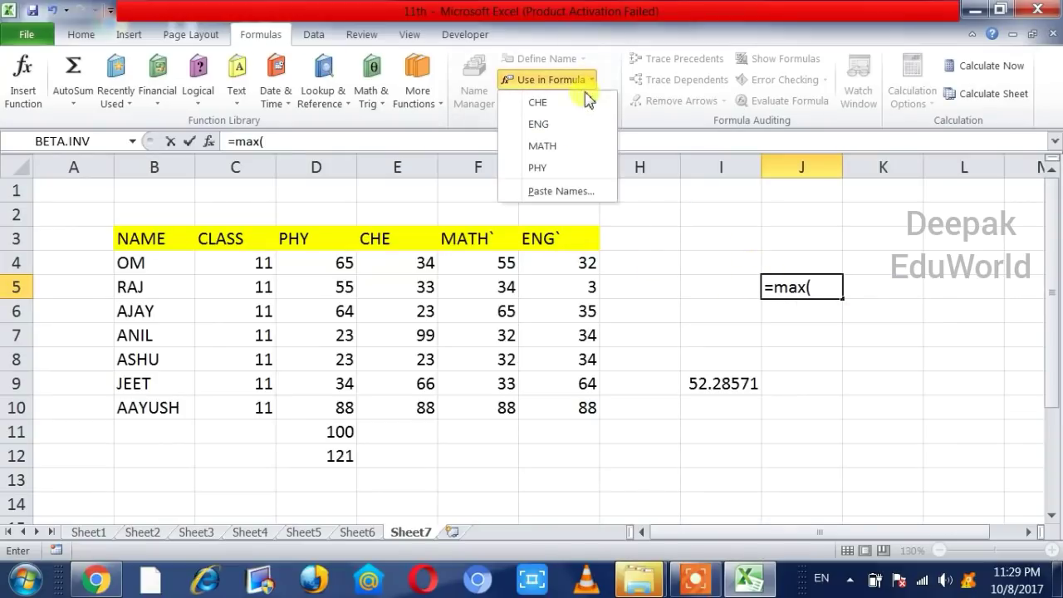
{"action": "left_click", "coordinate": [543, 125]}
{"action": "type", "text": ")"}
{"action": "key", "text": "Return"}
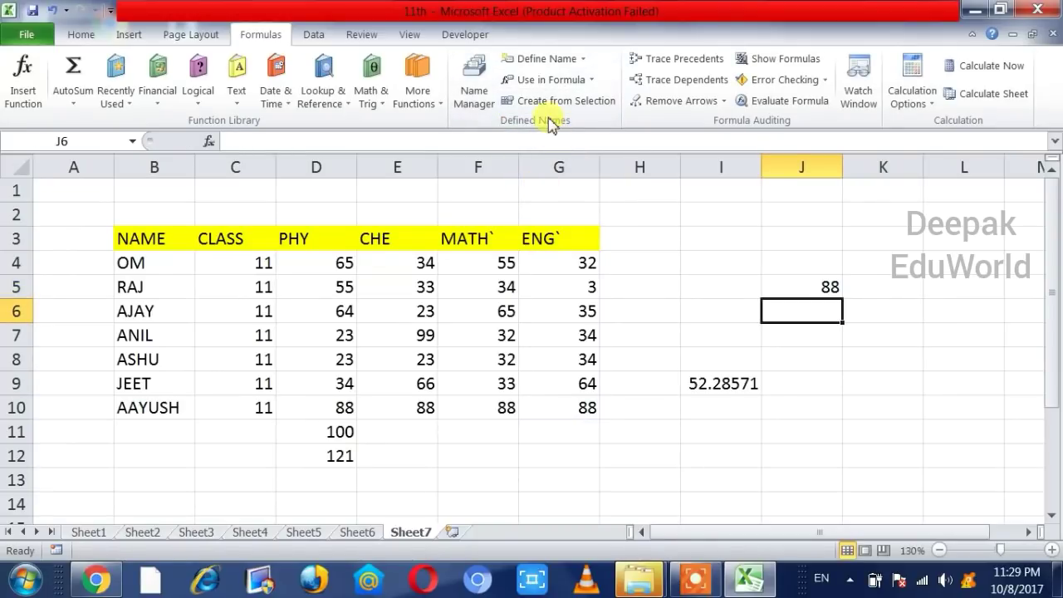
{"action": "left_click_drag", "start_coordinate": [292, 245], "coordinate": [569, 405]}
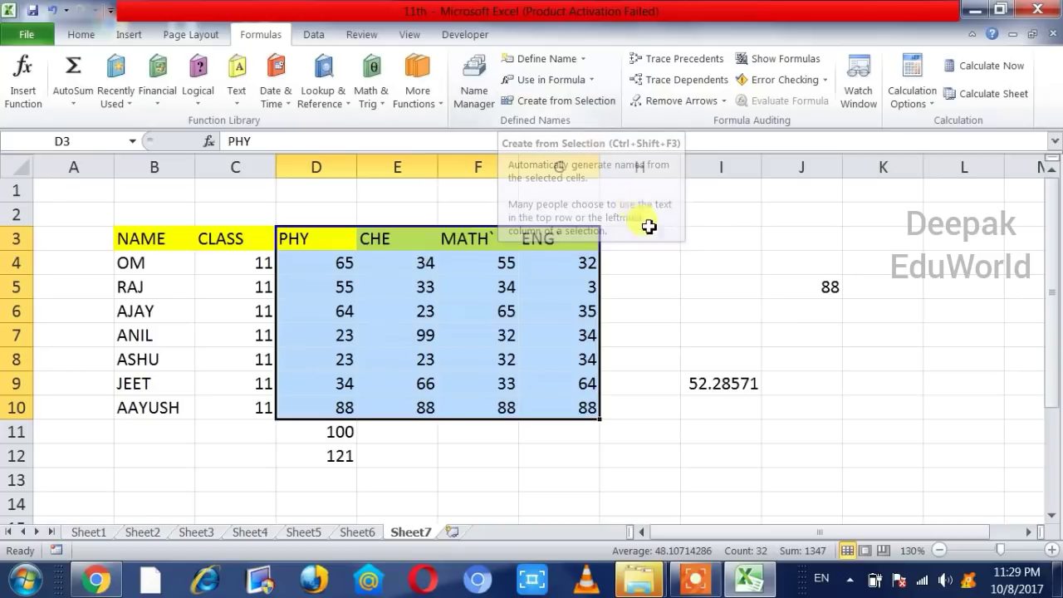
Open the Name Manager to review the CHE, ENG, MATH and PHY names and their ranges
{"action": "left_click", "coordinate": [777, 332]}
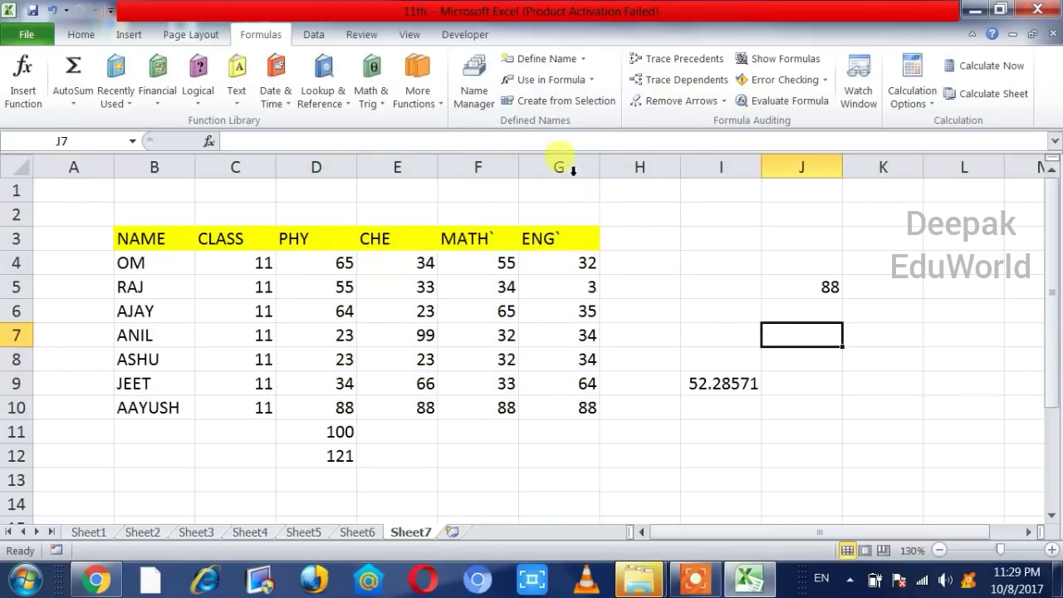
{"action": "left_click", "coordinate": [474, 98]}
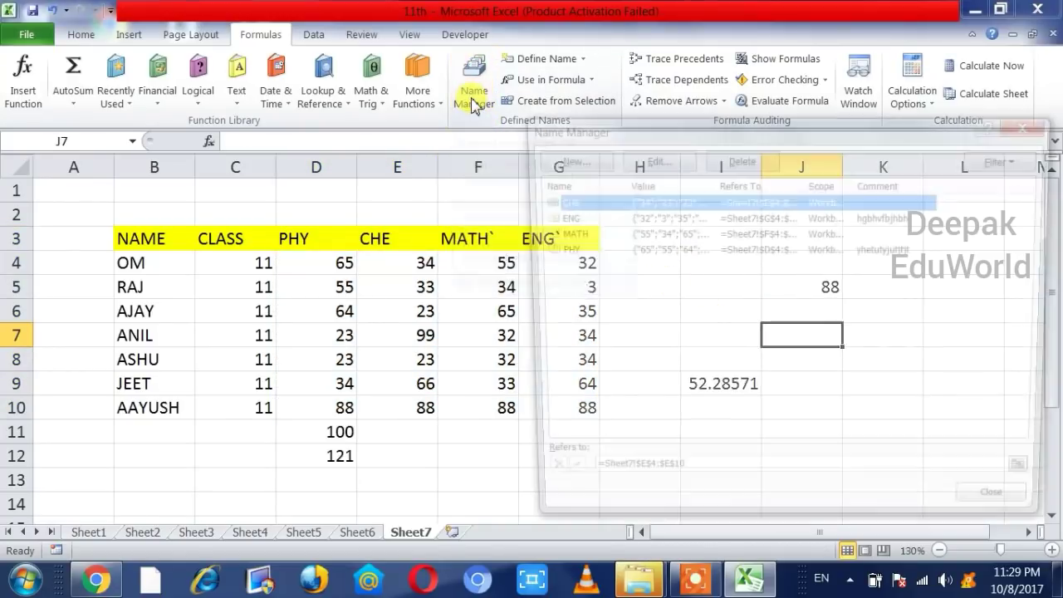